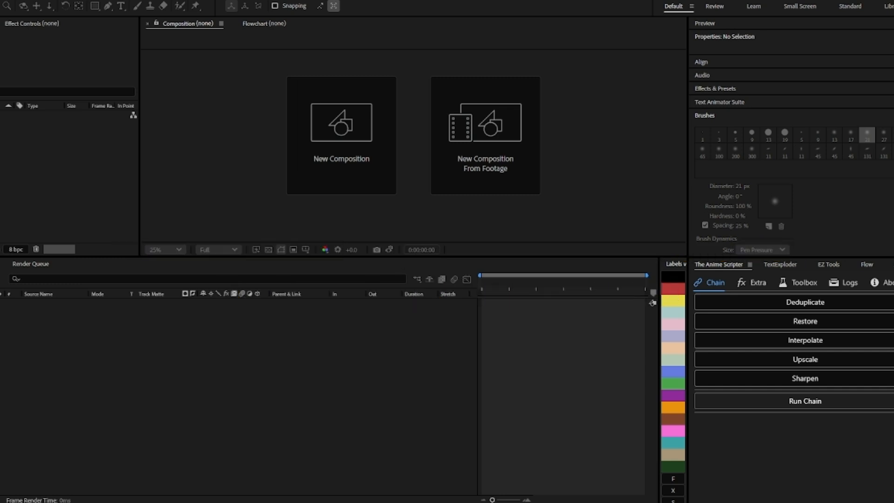
# Step: Create a new composition named "text tut" at 15 frames per second
pyautogui.click(389, 109)
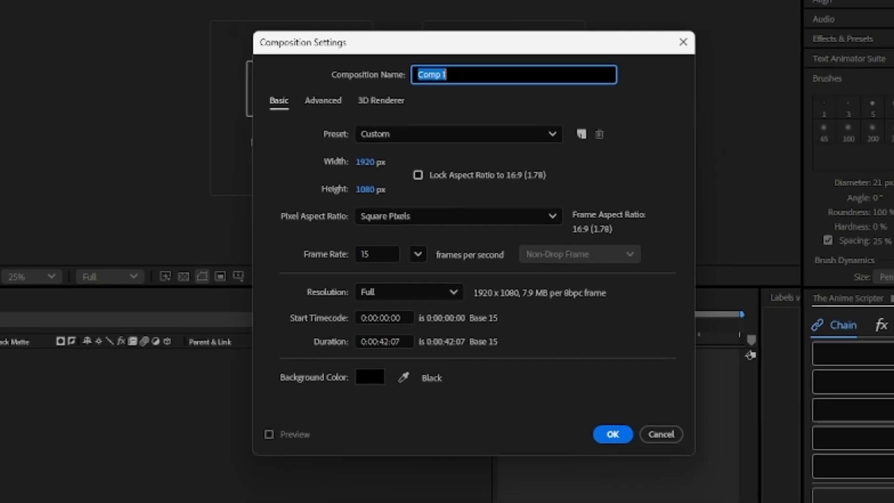
pyautogui.write('text')
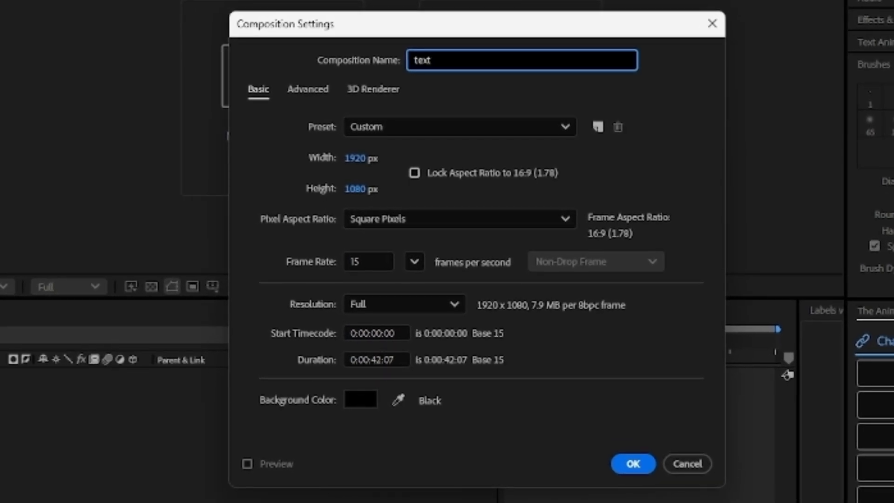
pyautogui.write(' tut')
pyautogui.press('Tab')
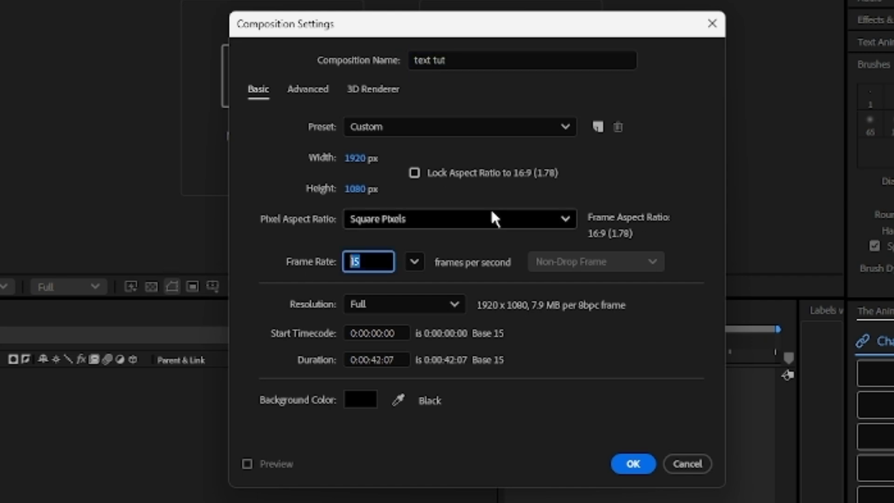
pyautogui.click(380, 253)
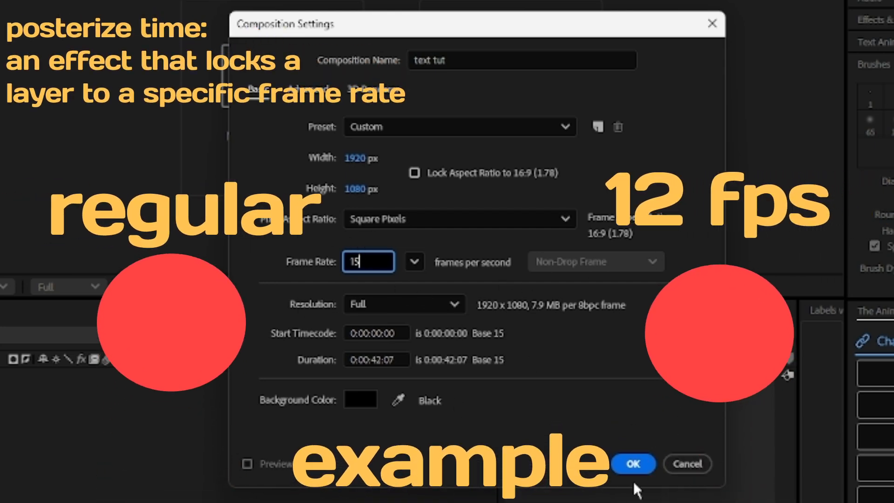
pyautogui.click(634, 466)
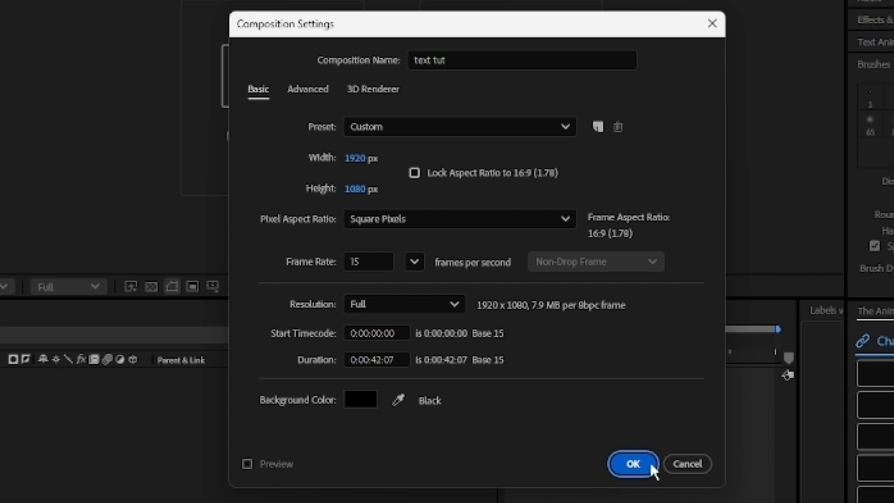
pyautogui.click(650, 469)
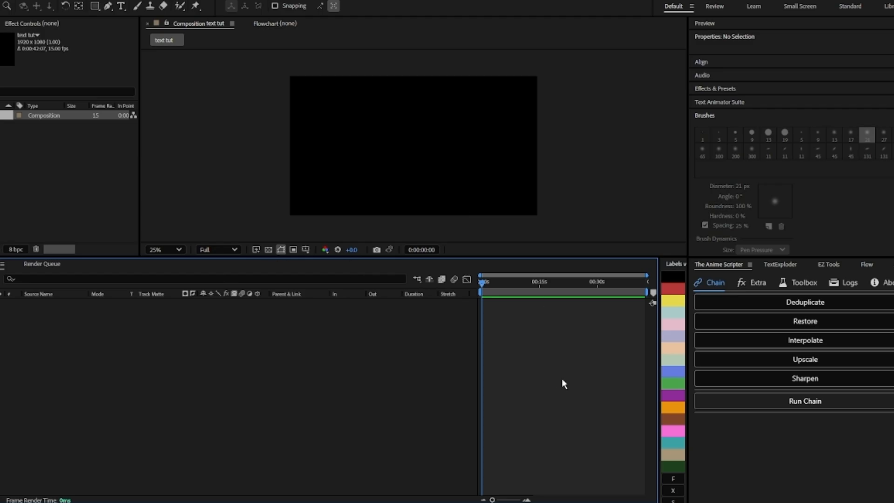
# Step: Add a new white solid layer filling the composition
pyautogui.rightClick(566, 240)
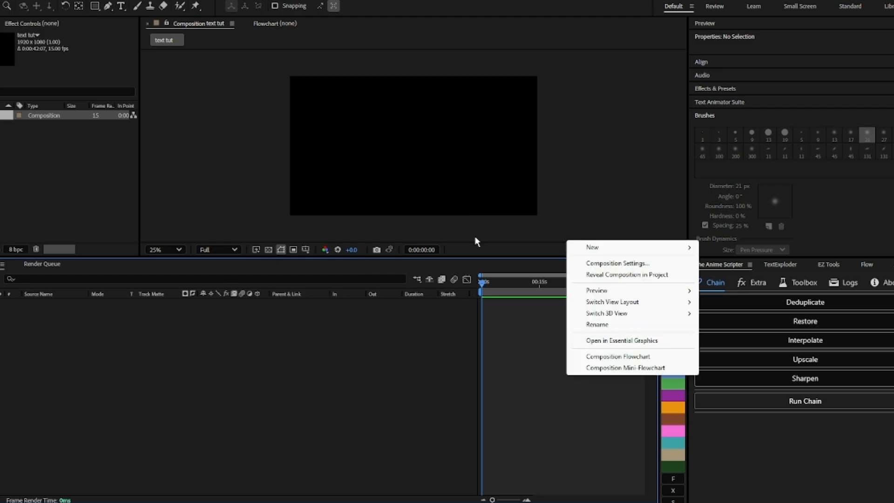
pyautogui.moveTo(652, 248)
pyautogui.click(740, 272)
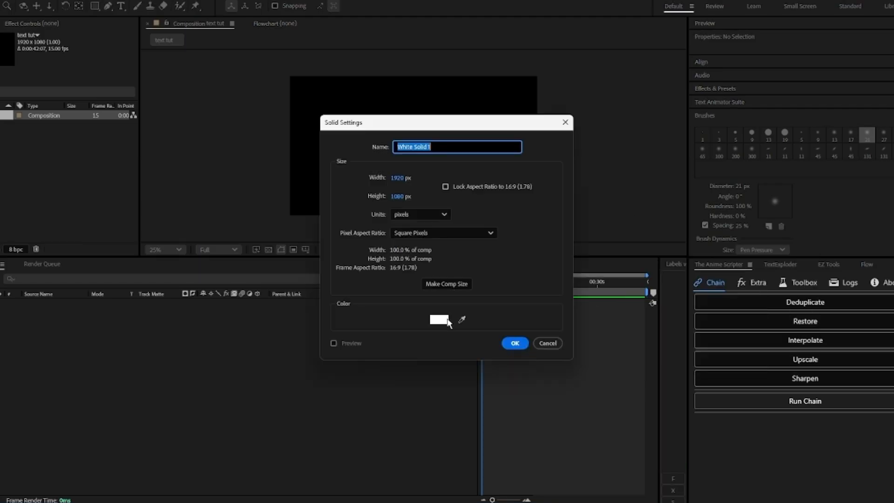
pyautogui.press('Return')
pyautogui.scroll(1, 442, 140)
pyautogui.scroll(-3, 443, 140)
pyautogui.scroll(5, 443, 140)
pyautogui.scroll(-6, 442, 140)
pyautogui.scroll(6, 442, 140)
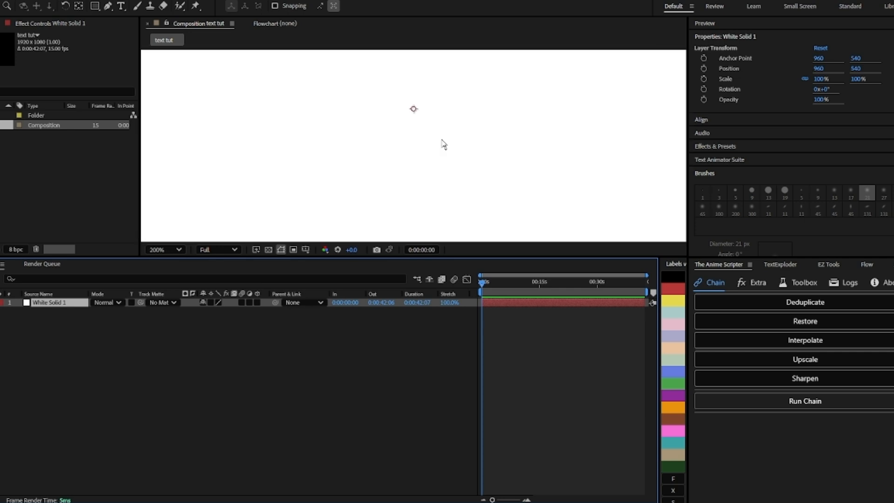
pyautogui.scroll(-6, 443, 144)
pyautogui.scroll(1, 443, 144)
pyautogui.scroll(2, 443, 144)
pyautogui.scroll(-2, 443, 143)
pyautogui.scroll(2, 443, 144)
pyautogui.scroll(-2, 443, 144)
# Step: Draw star shape layers over the solid with the Star tool and choose their fill color
pyautogui.click(95, 6)
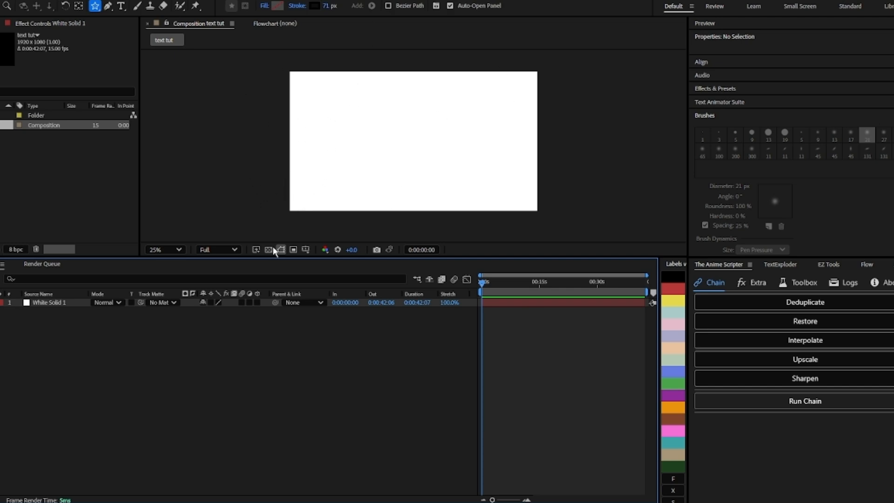
pyautogui.moveTo(286, 188); pyautogui.dragTo(299, 177)
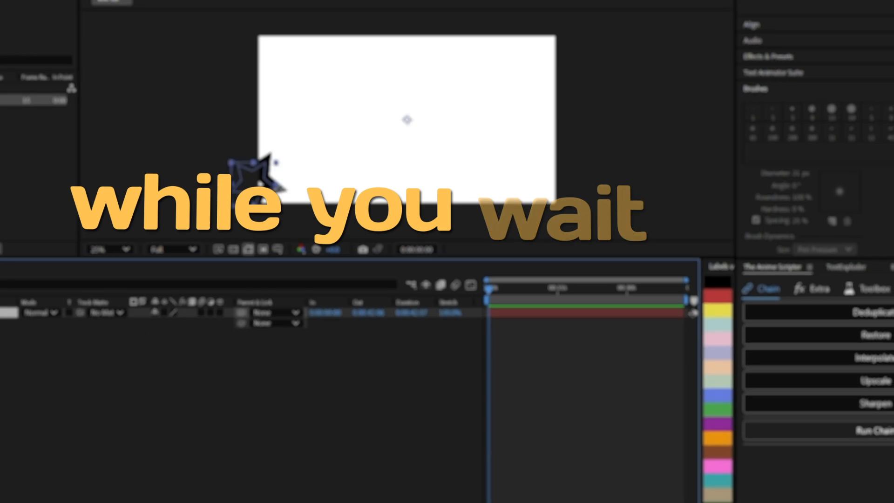
pyautogui.hotkey('ctrl', 'z')
pyautogui.click(277, 5)
pyautogui.click(309, 220)
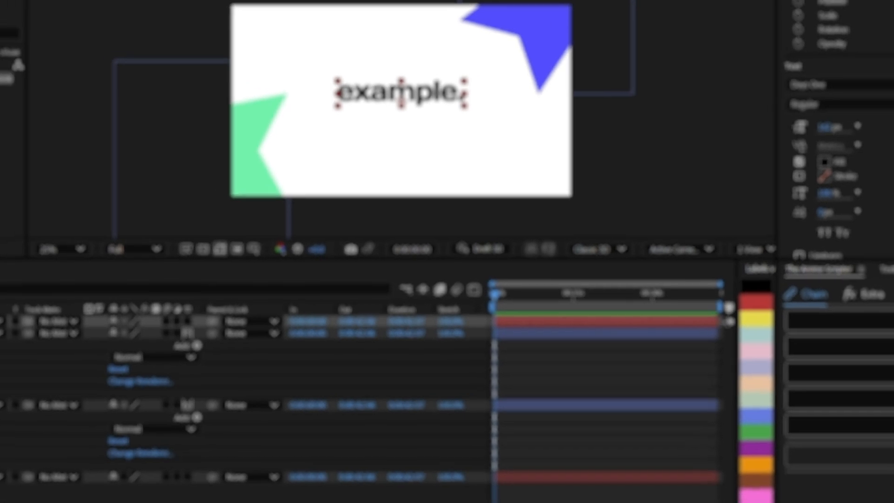
# Step: Move the "example." text layer down by setting its Y position to 609
pyautogui.scroll(-8, 867, 217)
pyautogui.scroll(4, 874, 210)
pyautogui.scroll(5, 803, 186)
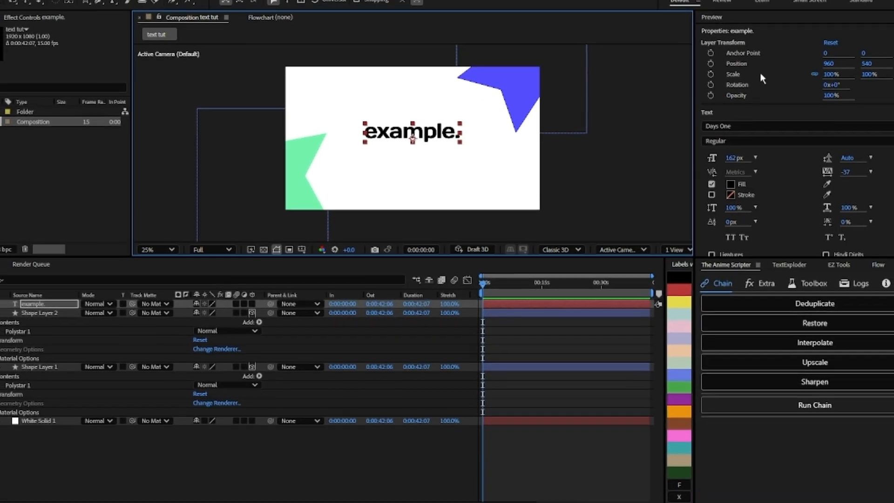
pyautogui.moveTo(864, 65); pyautogui.dragTo(893, 66)
# Step: Center the text layer's anchor point using EZ Tools
pyautogui.click(830, 266)
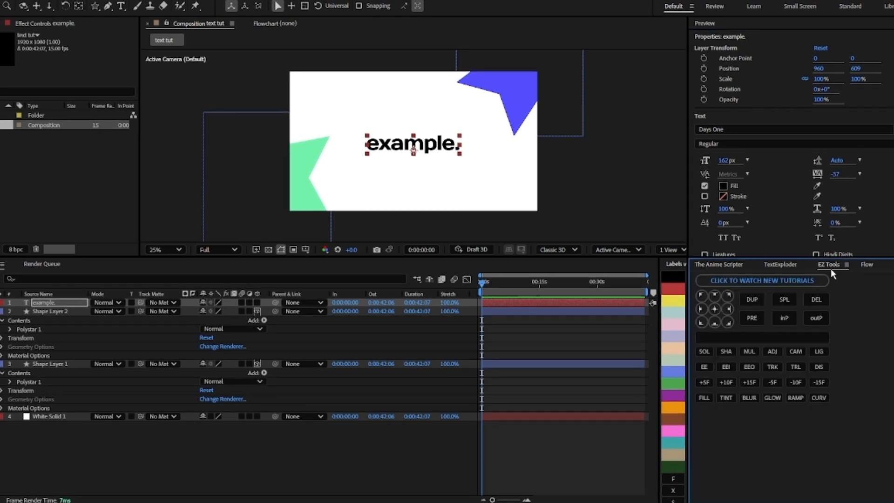
pyautogui.click(715, 310)
pyautogui.click(719, 264)
# Step: Preview different fonts on the text and reselect Days One
pyautogui.doubleClick(413, 143)
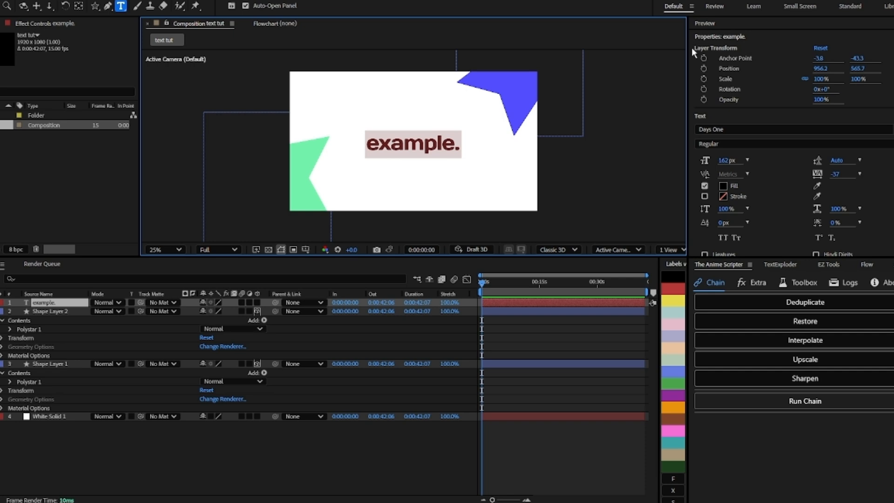
pyautogui.click(754, 129)
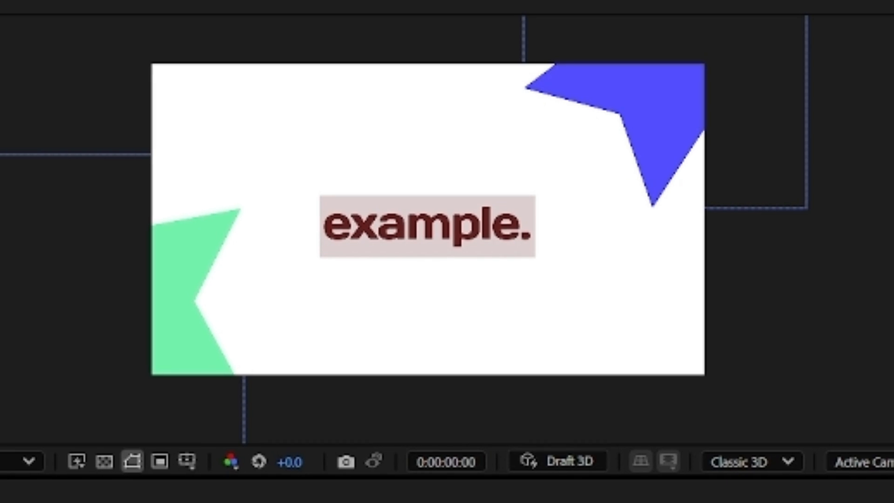
pyautogui.click(455, 236)
pyautogui.press('Right')
pyautogui.press('Right')
pyautogui.click(431, 236)
pyautogui.hotkey('ctrl', 'a')
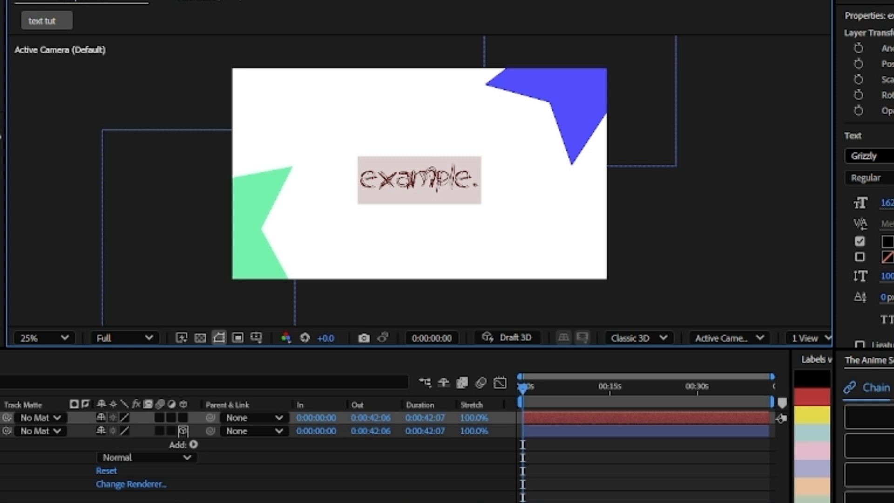
pyautogui.click(887, 156)
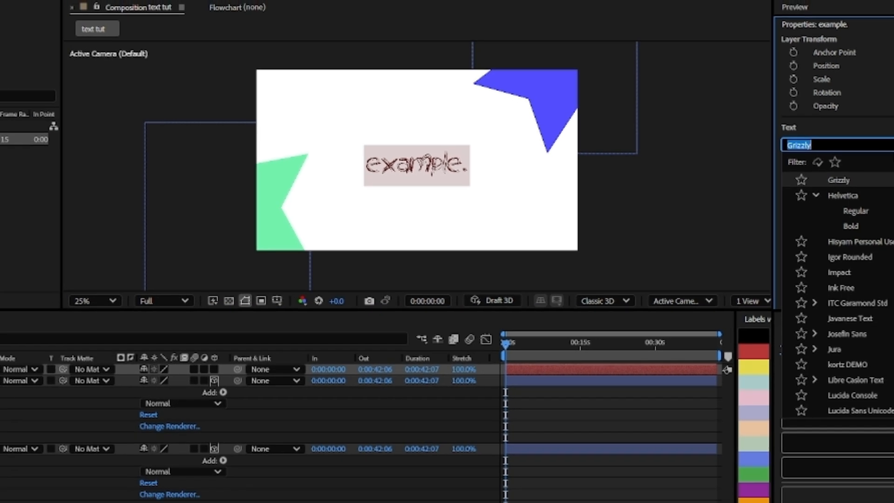
pyautogui.scroll(4, 888, 241)
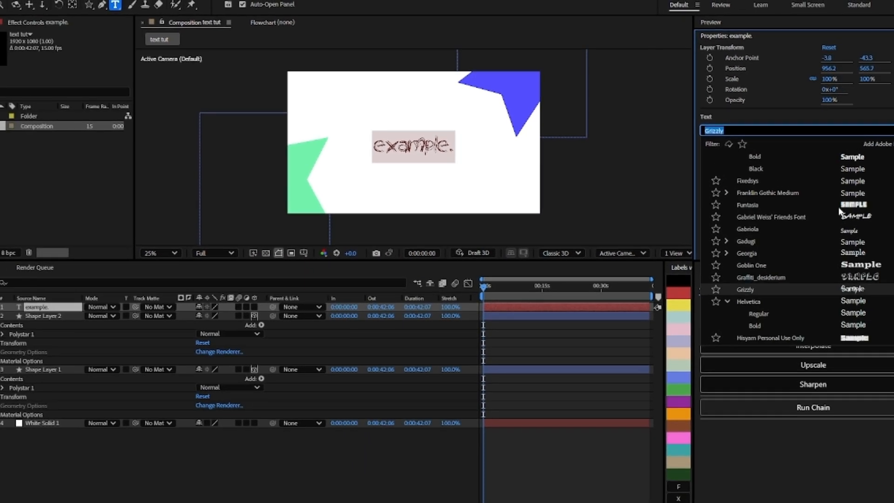
pyautogui.scroll(5, 840, 212)
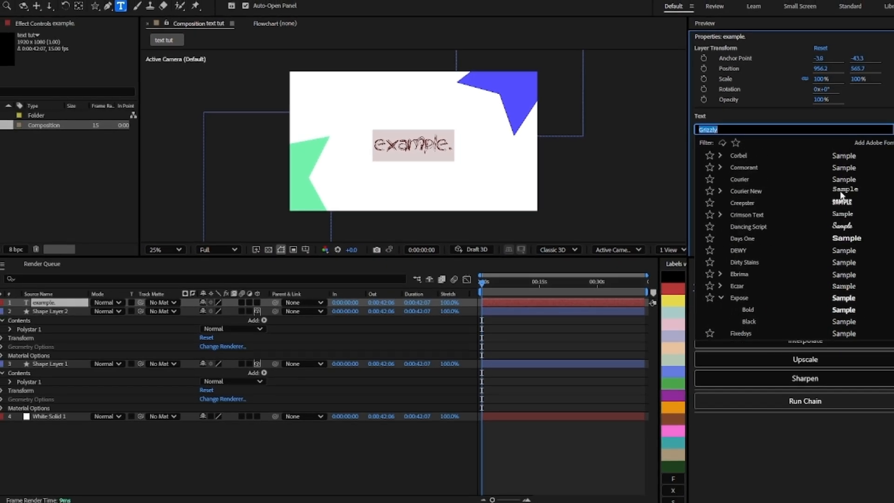
pyautogui.scroll(5, 841, 195)
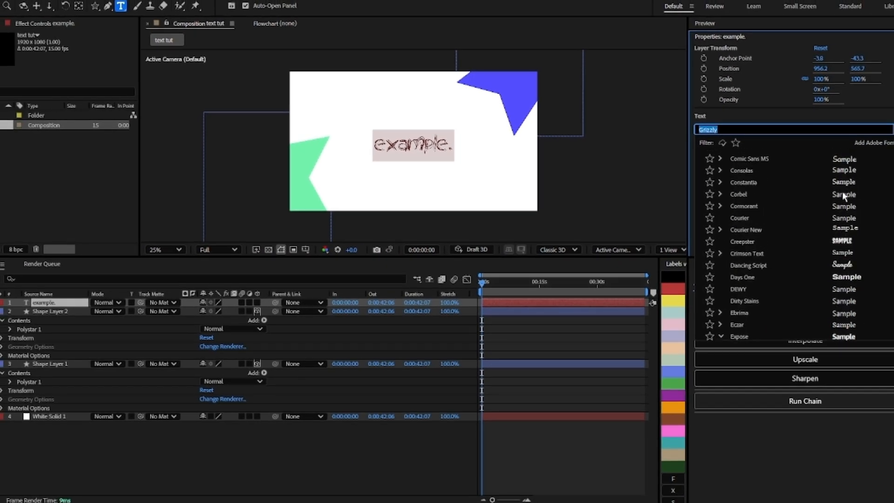
pyautogui.scroll(10, 862, 197)
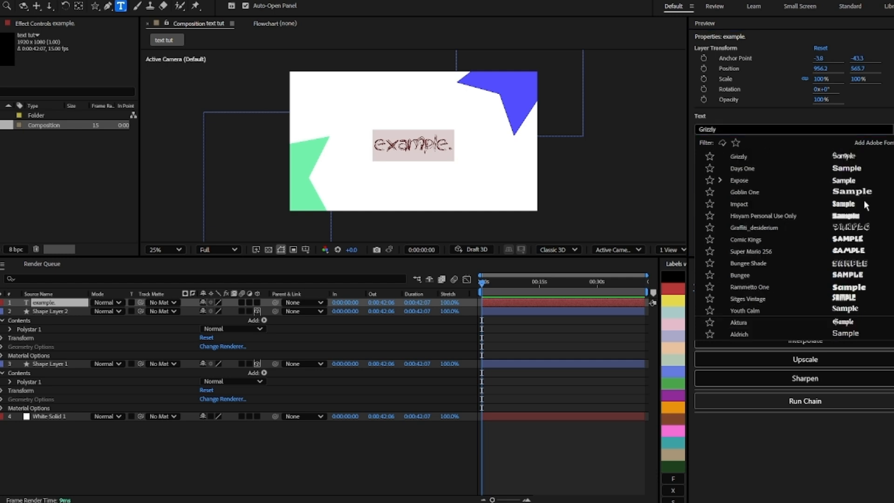
pyautogui.click(849, 171)
pyautogui.click(719, 116)
pyautogui.click(438, 143)
pyautogui.moveTo(458, 145); pyautogui.dragTo(356, 145)
pyautogui.click(405, 143)
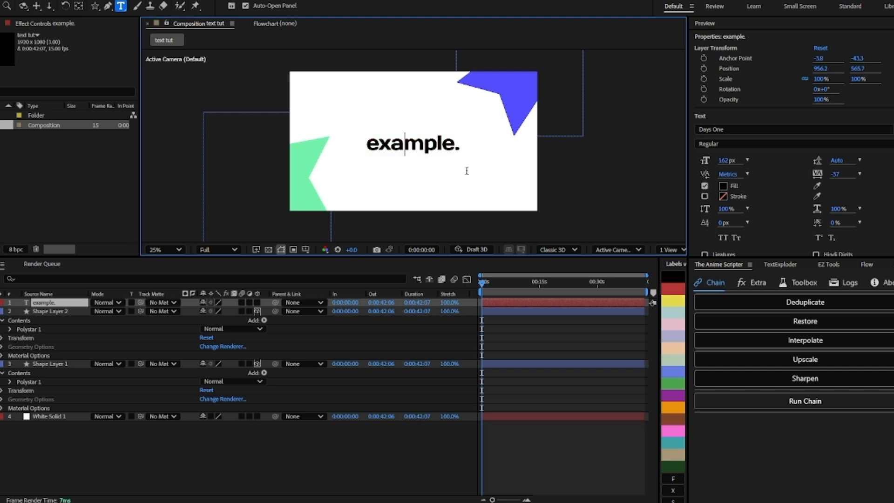
pyautogui.moveTo(460, 148); pyautogui.dragTo(258, 142)
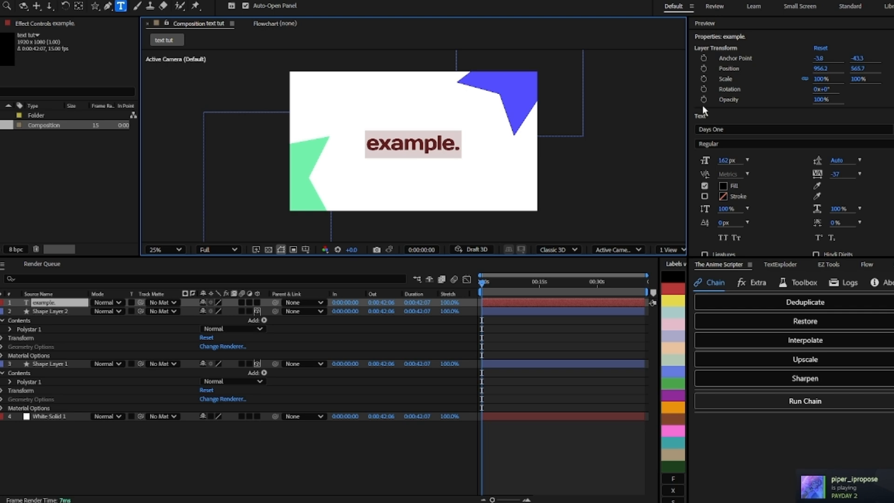
# Step: Enable 3D on the text layer
pyautogui.click(547, 327)
pyautogui.click(547, 328)
pyautogui.click(505, 303)
pyautogui.click(257, 302)
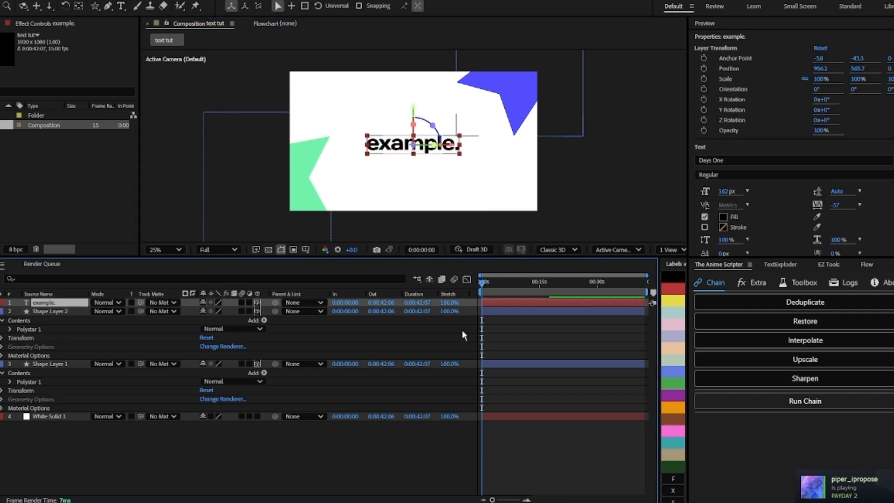
# Step: Add a new camera layer to the composition
pyautogui.rightClick(501, 325)
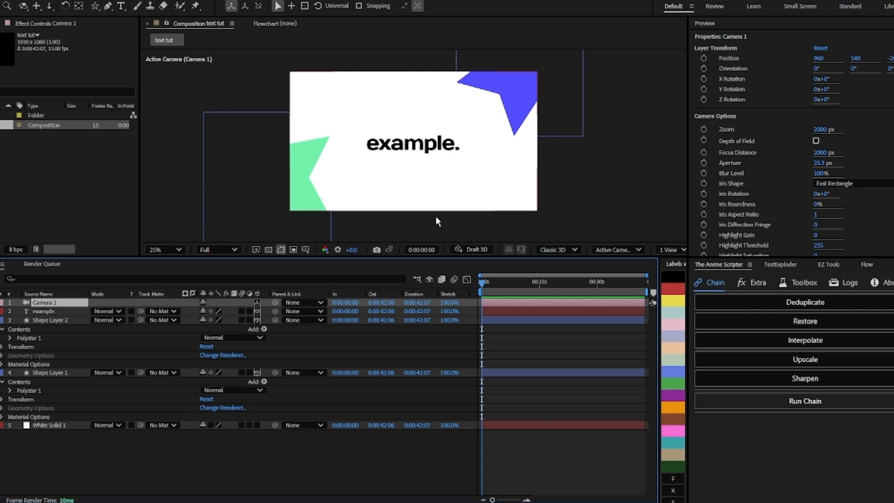
pyautogui.click(51, 312)
pyautogui.click(60, 304)
pyautogui.click(526, 309)
pyautogui.click(526, 320)
# Step: Show the Active Camera view and switch the viewer to a two-view layout
pyautogui.click(625, 253)
pyautogui.click(643, 284)
pyautogui.click(624, 250)
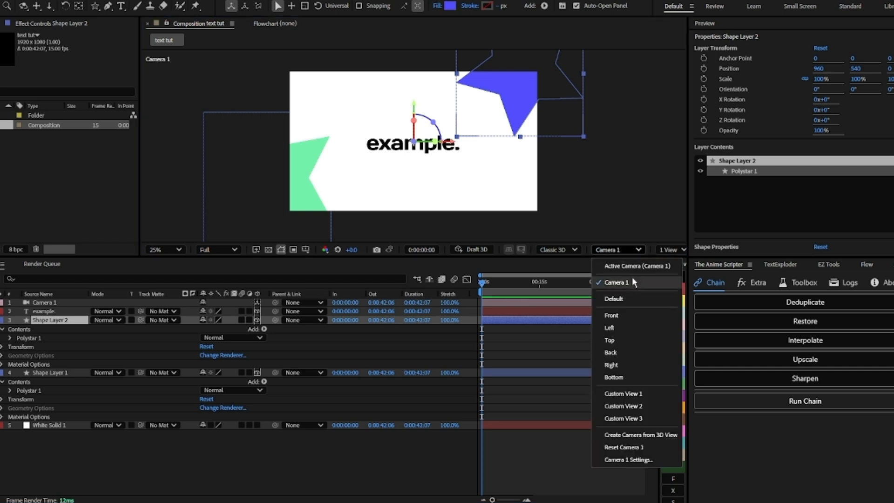
pyautogui.click(621, 266)
pyautogui.click(670, 250)
pyautogui.click(671, 279)
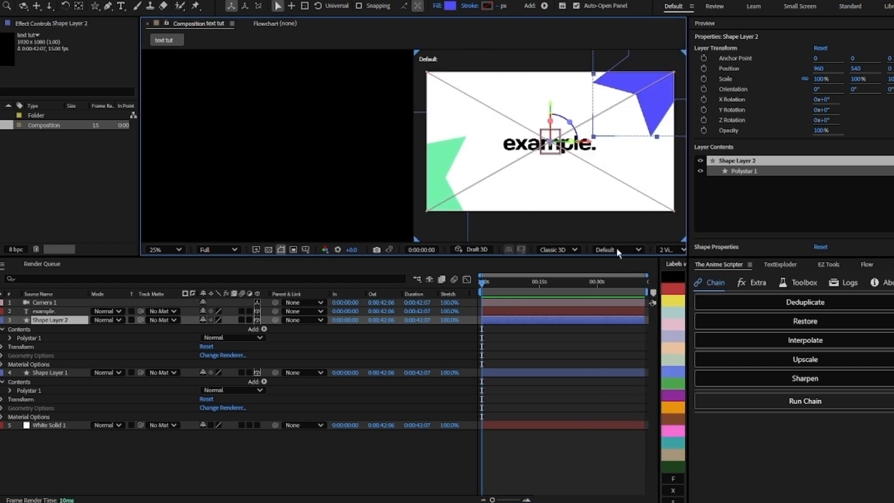
# Step: Set the second view to Custom View 1
pyautogui.click(619, 249)
pyautogui.click(626, 323)
pyautogui.click(619, 250)
pyautogui.click(624, 294)
pyautogui.scroll(-2, 572, 172)
pyautogui.click(615, 250)
pyautogui.click(630, 281)
pyautogui.click(617, 250)
pyautogui.click(619, 302)
pyautogui.click(619, 250)
pyautogui.click(624, 394)
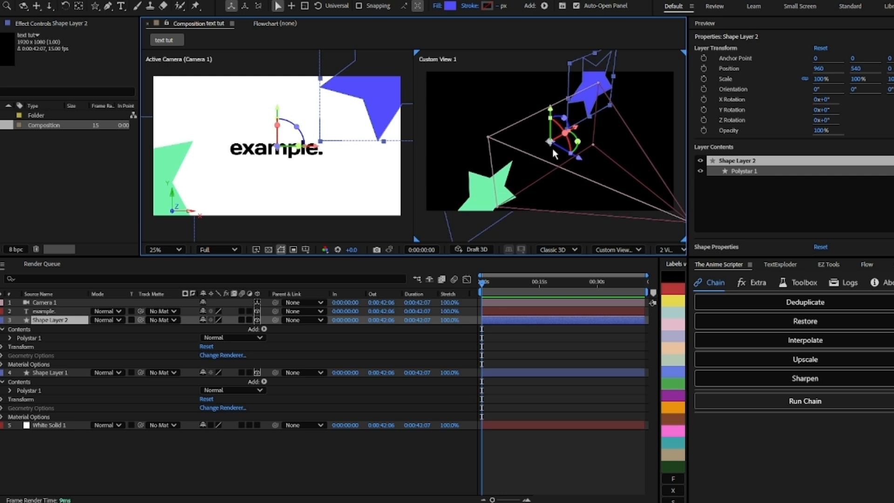
# Step: Push the text layer back in depth by setting its Z position to about 3185
pyautogui.click(534, 312)
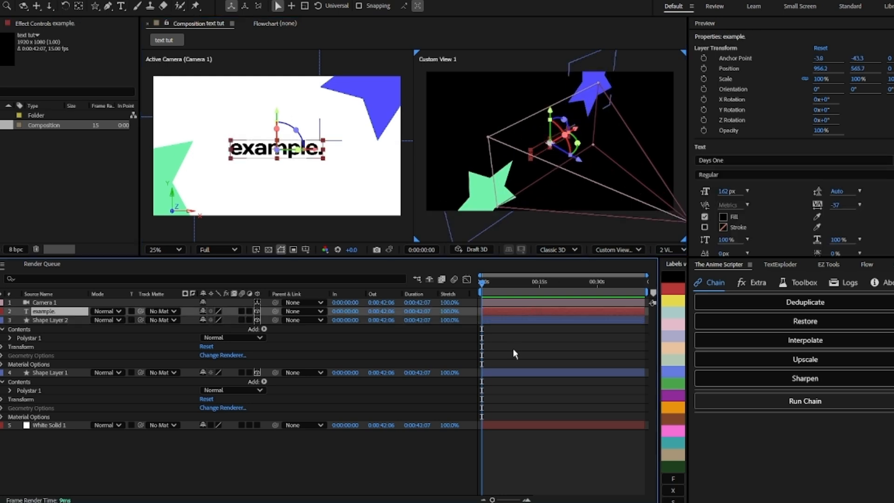
pyautogui.click(512, 320)
pyautogui.press('p')
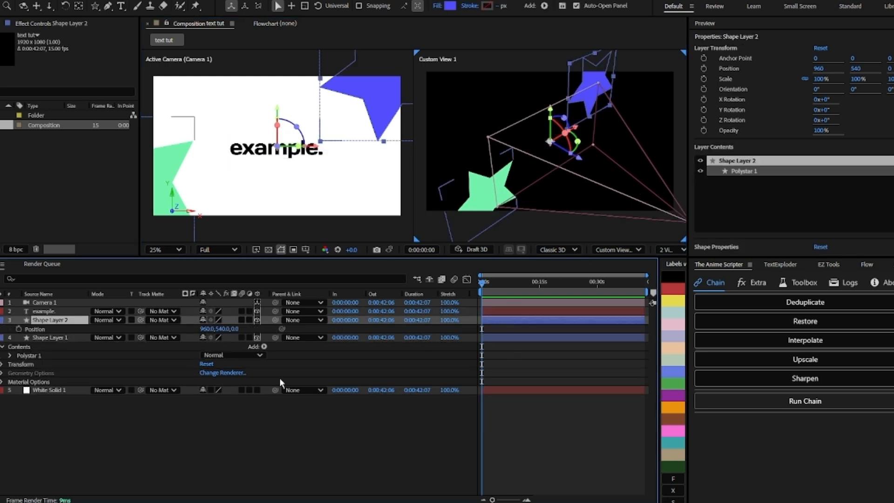
pyautogui.click(498, 311)
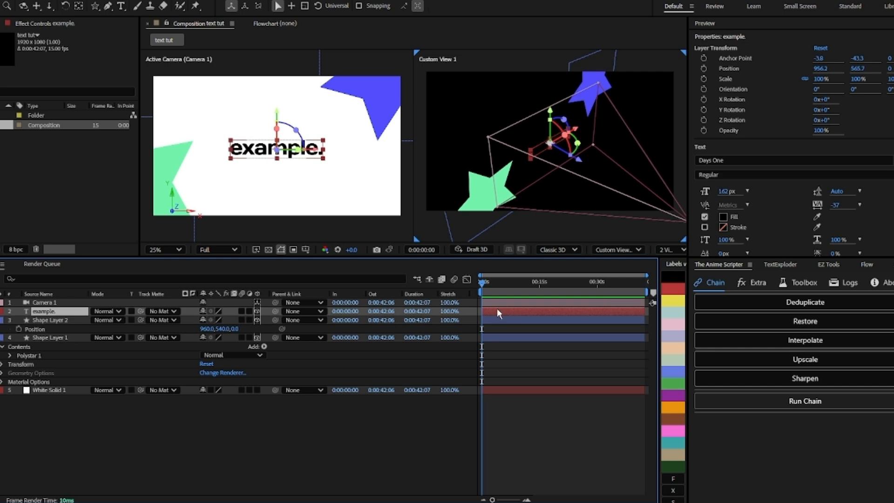
pyautogui.press('p')
pyautogui.moveTo(235, 321); pyautogui.dragTo(893, 298)
pyautogui.moveTo(242, 320); pyautogui.dragTo(334, 329)
# Step: Move the blue star to Z position -391 and the green star to Z position -781
pyautogui.moveTo(237, 338)
pyautogui.mouseDown()
pyautogui.moveTo(296, 331)
pyautogui.moveTo(227, 341)
pyautogui.mouseUp()
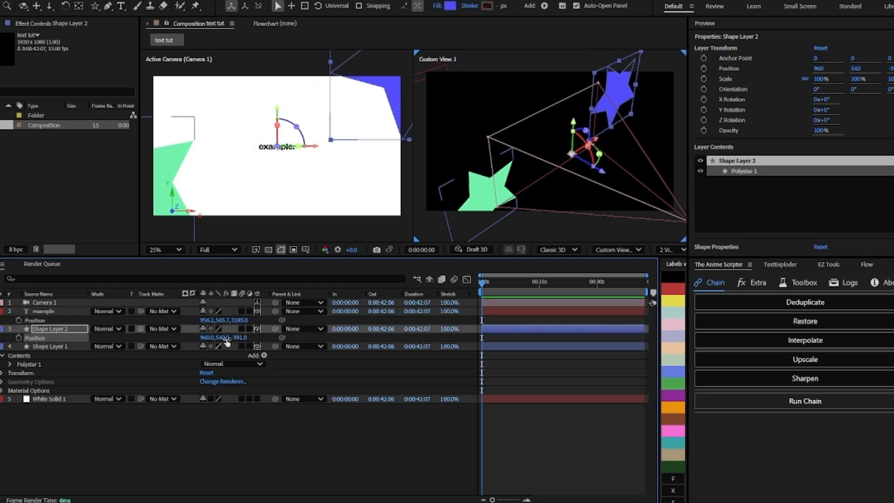
pyautogui.click(48, 345)
pyautogui.press('p')
pyautogui.moveTo(240, 357); pyautogui.dragTo(121, 357)
# Step: Pull the camera back by setting its Z position to about -4514
pyautogui.click(498, 310)
pyautogui.click(496, 303)
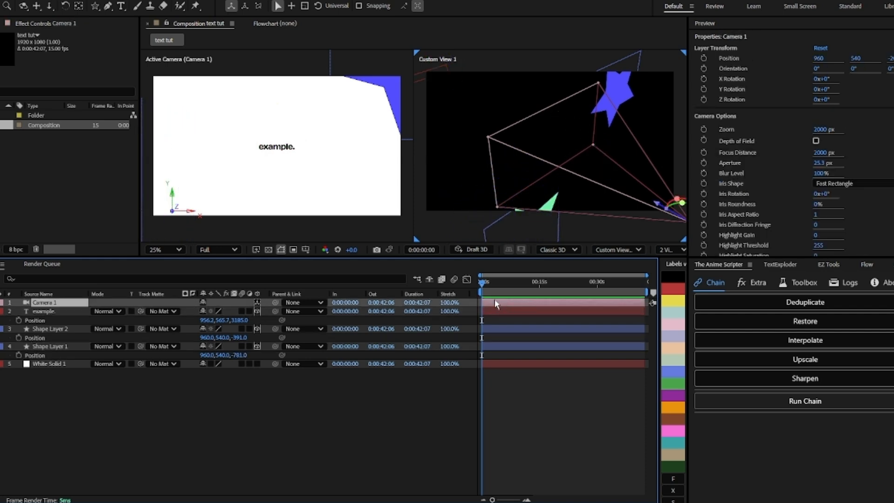
pyautogui.press('p')
pyautogui.moveTo(238, 311); pyautogui.dragTo(157, 311)
pyautogui.click(203, 168)
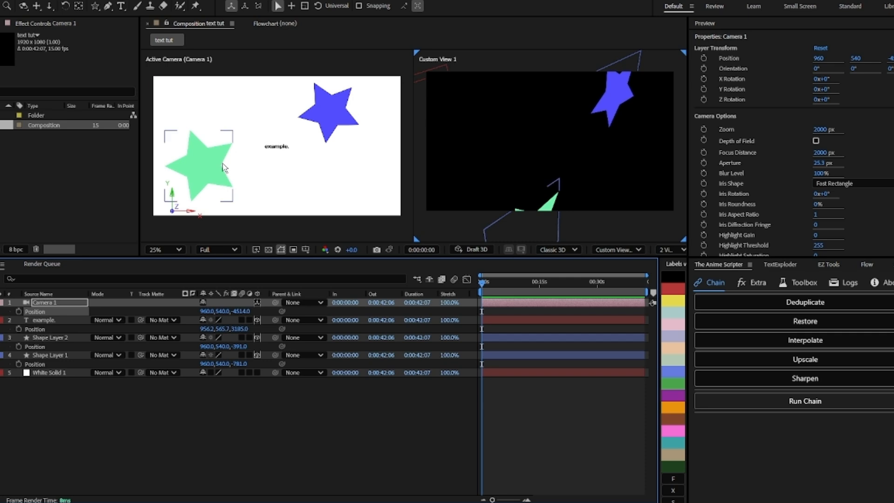
# Step: Add a camera position keyframe and shift the camera's X position to 1644
pyautogui.click(19, 311)
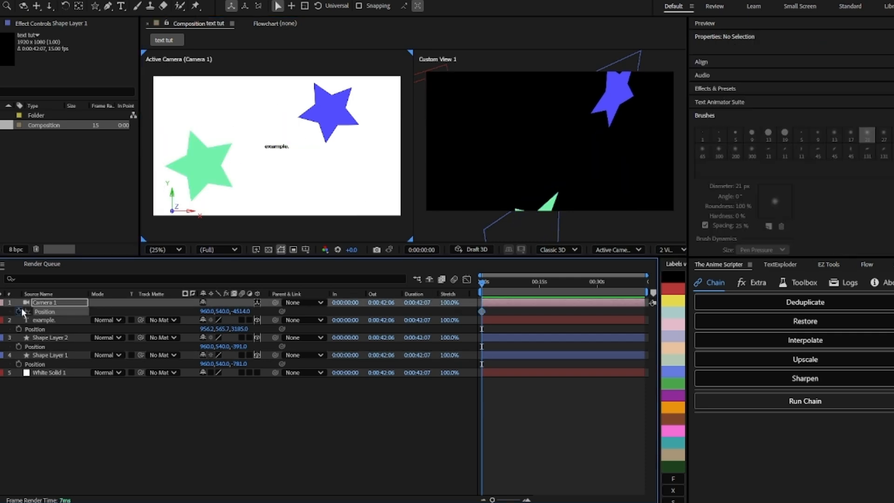
pyautogui.moveTo(206, 311); pyautogui.dragTo(517, 270)
pyautogui.click(493, 314)
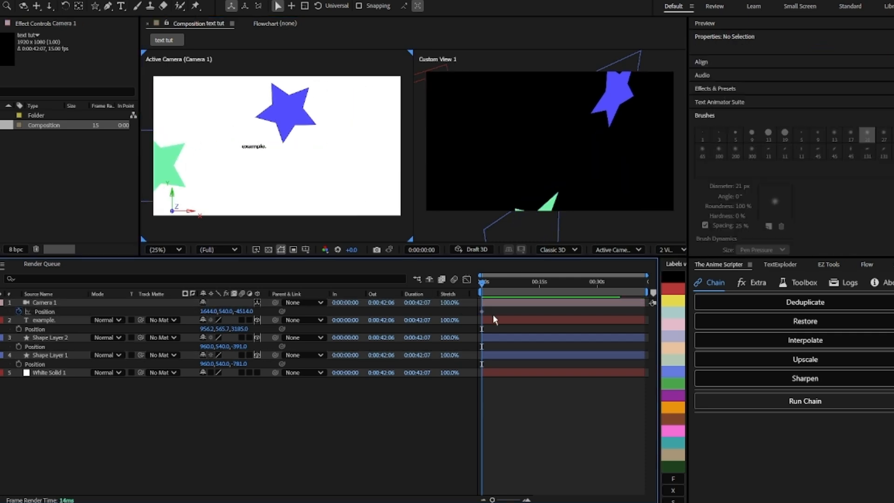
pyautogui.click(506, 320)
pyautogui.click(527, 313)
# Step: Draw a new red star shape in the composition
pyautogui.click(95, 6)
pyautogui.click(277, 6)
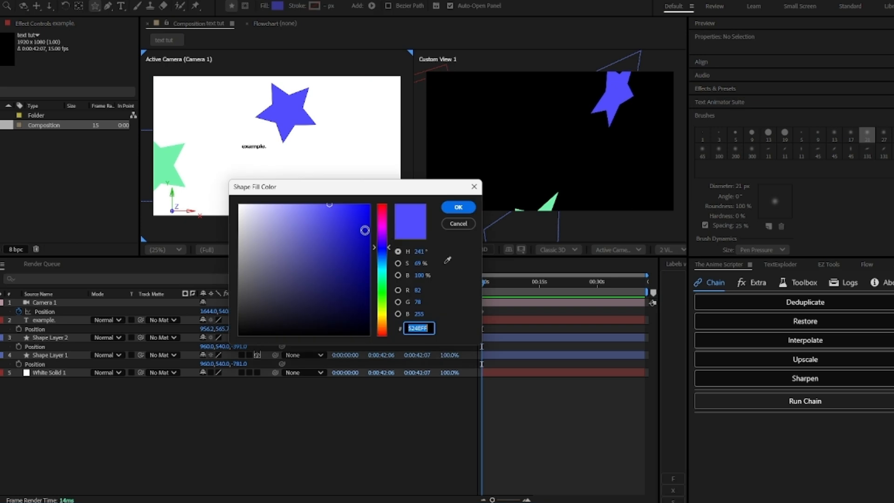
pyautogui.click(366, 227)
pyautogui.click(383, 206)
pyautogui.moveTo(369, 214); pyautogui.dragTo(334, 204)
pyautogui.click(458, 207)
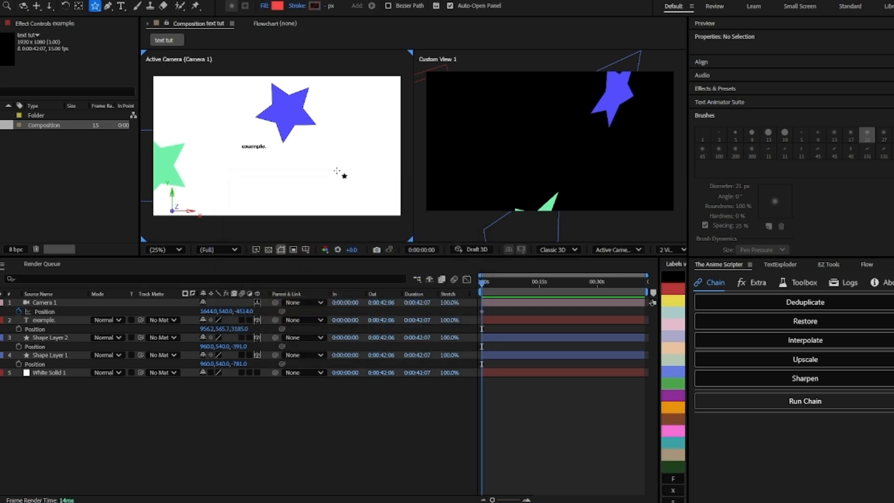
pyautogui.moveTo(309, 175); pyautogui.dragTo(345, 183)
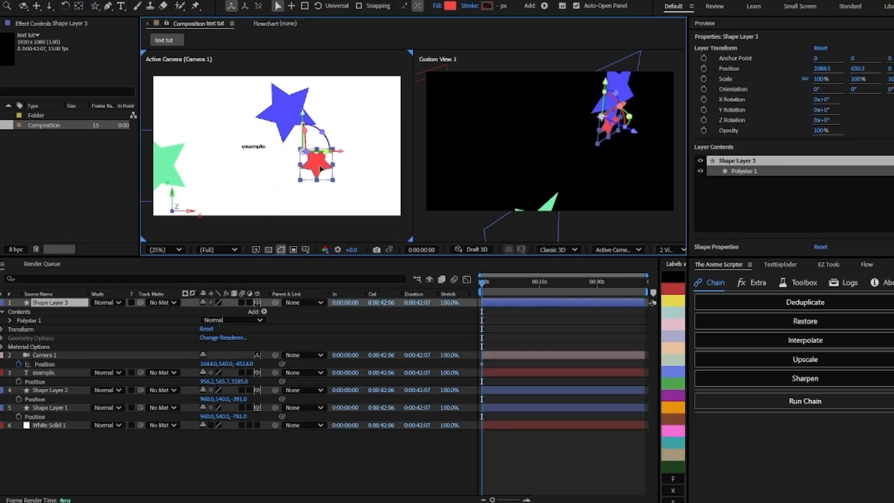
# Step: Move the red star and set its Z position to about -2456
pyautogui.moveTo(318, 164); pyautogui.dragTo(327, 170)
pyautogui.press('p')
pyautogui.moveTo(238, 311); pyautogui.dragTo(125, 311)
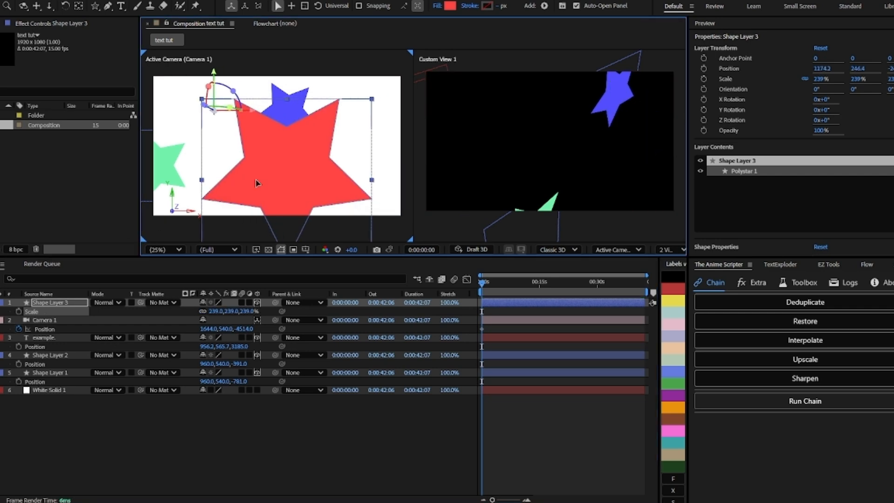
# Step: Reposition the red star in the frame and scale it up to 239%
pyautogui.moveTo(258, 181); pyautogui.dragTo(352, 183)
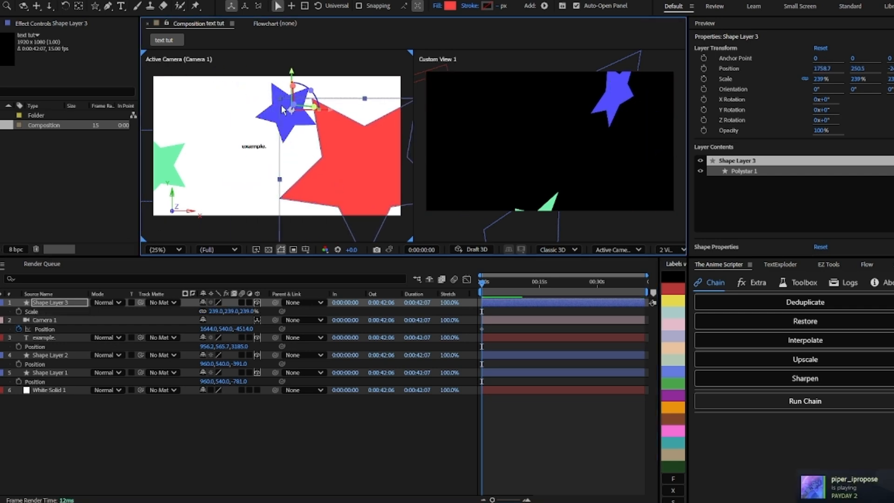
pyautogui.moveTo(319, 102); pyautogui.dragTo(309, 133)
pyautogui.moveTo(314, 190); pyautogui.dragTo(358, 154)
pyautogui.moveTo(208, 311); pyautogui.dragTo(893, 344)
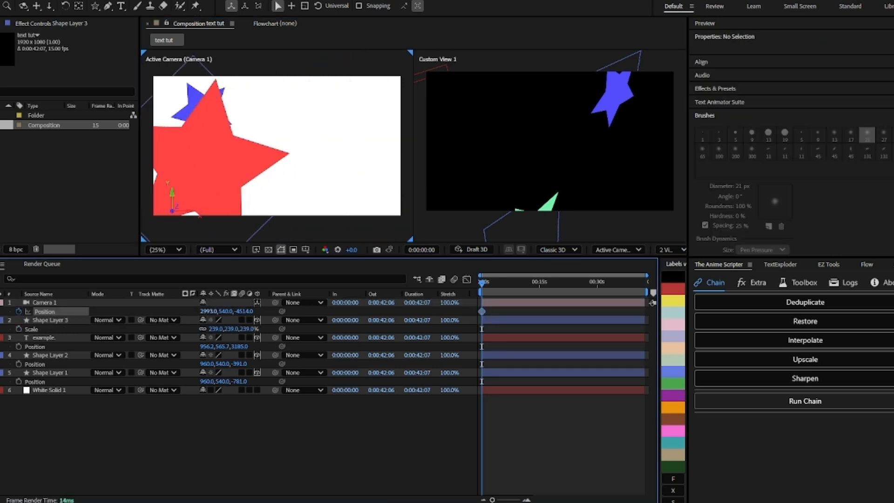
# Step: At about frame 10, set the camera's X position to 85 to add a second camera keyframe
pyautogui.moveTo(491, 285); pyautogui.dragTo(520, 282)
pyautogui.moveTo(207, 312); pyautogui.dragTo(101, 312)
pyautogui.moveTo(553, 290); pyautogui.dragTo(521, 292)
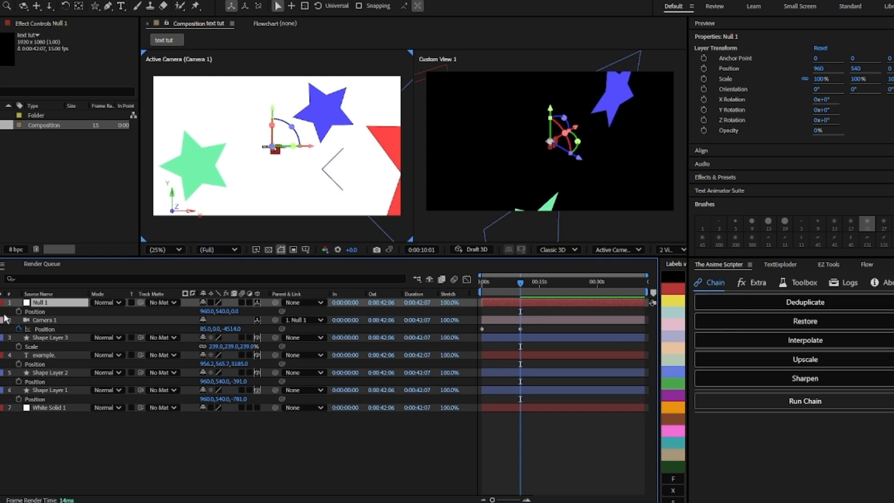
# Step: Add position keyframes to the null so it shifts horizontally, and preview the animation
pyautogui.click(19, 313)
pyautogui.moveTo(235, 312); pyautogui.dragTo(305, 323)
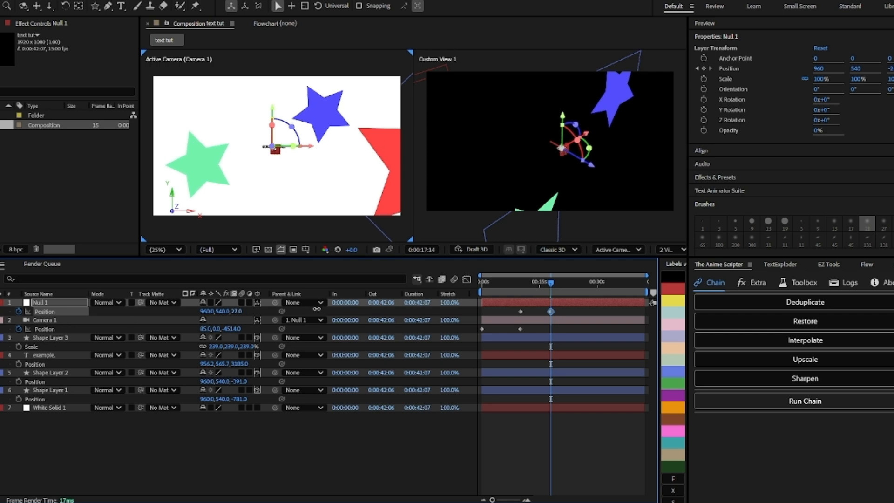
pyautogui.moveTo(373, 311); pyautogui.dragTo(604, 307)
pyautogui.moveTo(206, 312); pyautogui.dragTo(152, 314)
pyautogui.moveTo(551, 282); pyautogui.dragTo(427, 299)
pyautogui.press('space')
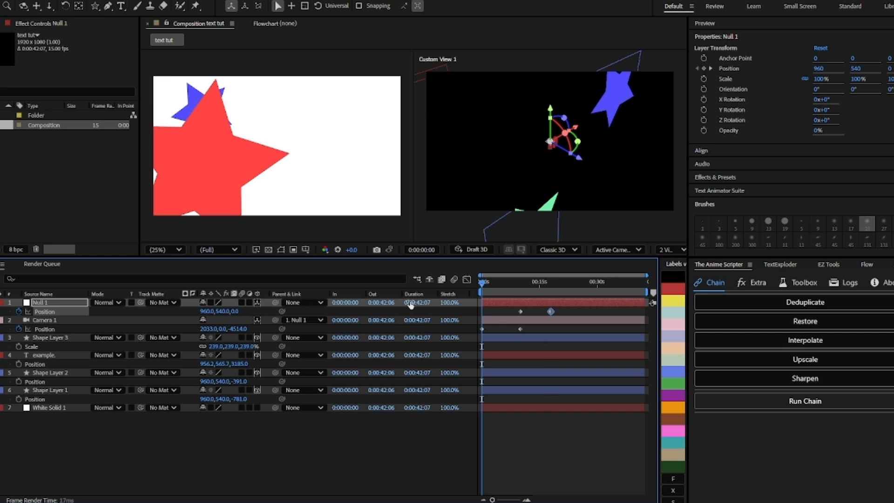
# Step: Drag the null and camera keyframes earlier in the timeline and preview the move
pyautogui.moveTo(564, 310); pyautogui.dragTo(476, 340)
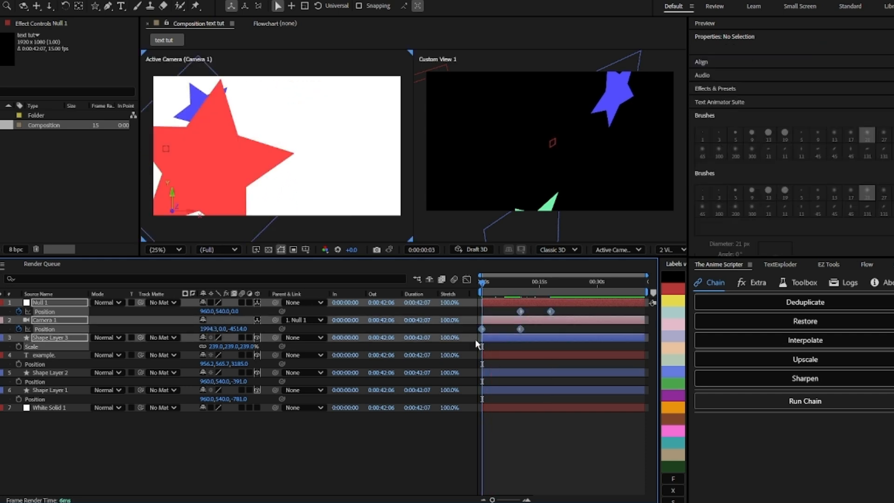
pyautogui.moveTo(551, 312); pyautogui.dragTo(499, 313)
pyautogui.press('space')
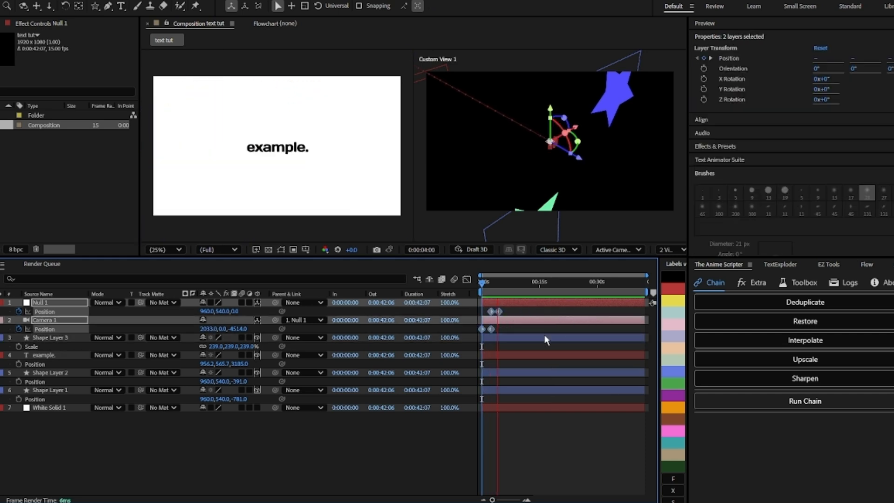
# Step: Zoom into the timeline and nudge the null's keyframe timing
pyautogui.moveTo(499, 282); pyautogui.dragTo(476, 286)
pyautogui.click(514, 329)
pyautogui.press('=')
pyautogui.moveTo(528, 306); pyautogui.dragTo(485, 317)
pyautogui.hotkey('ctrl', 'z')
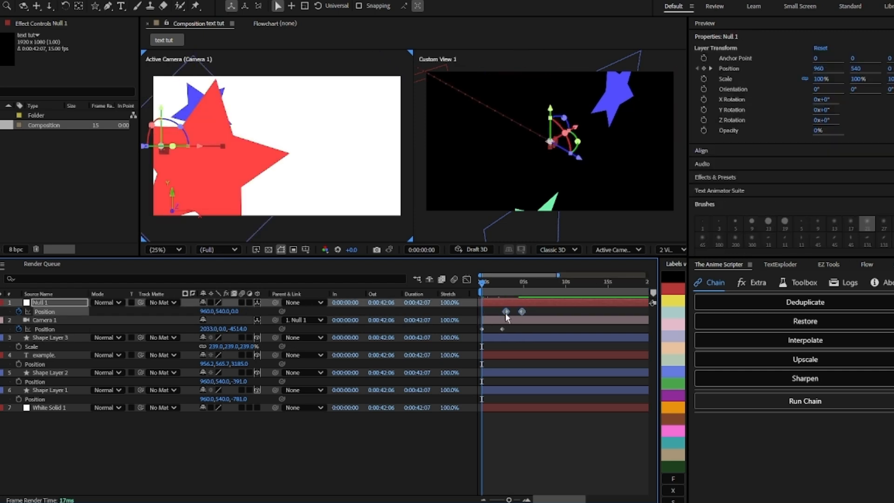
pyautogui.moveTo(503, 312); pyautogui.dragTo(510, 313)
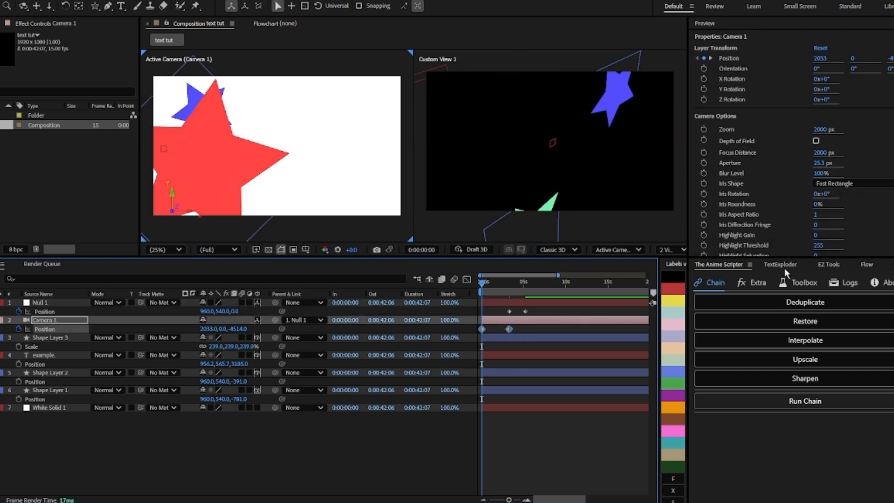
# Step: Apply Easy Ease to the keyframes and inspect the camera's value graph
pyautogui.press('F9')
pyautogui.click(831, 266)
pyautogui.click(870, 265)
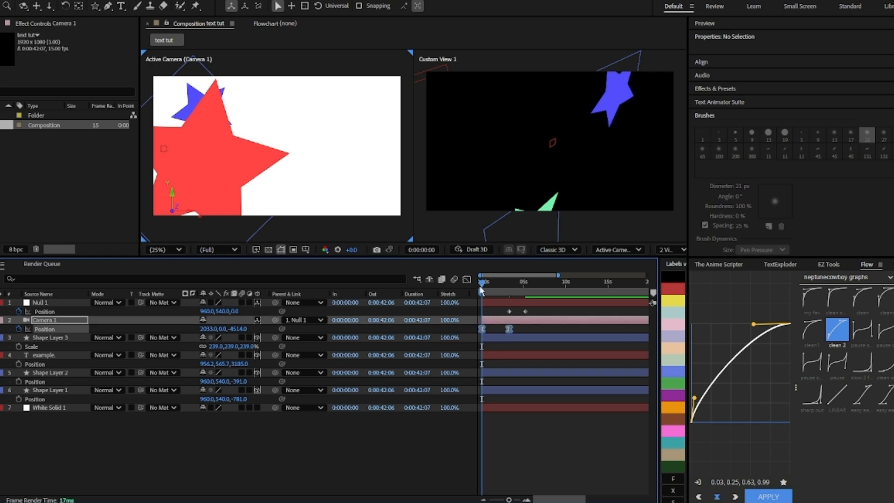
pyautogui.hotkey('shift', 'F3')
pyautogui.click(562, 489)
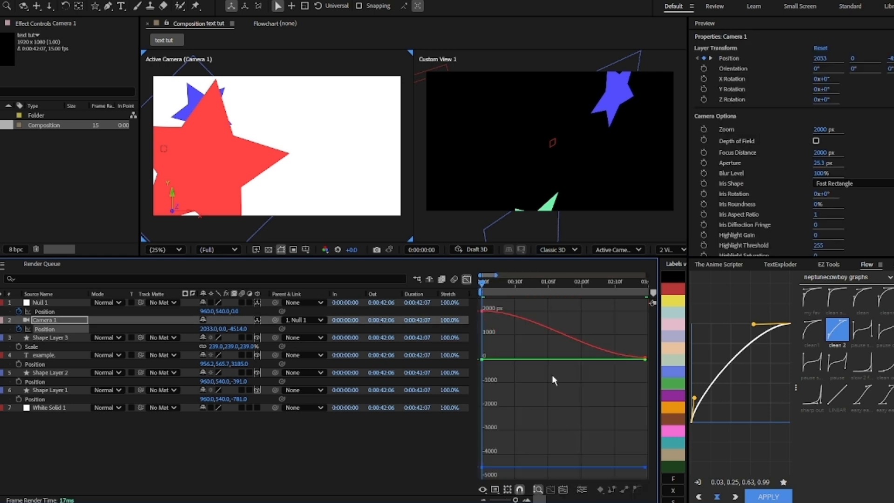
pyautogui.click(467, 280)
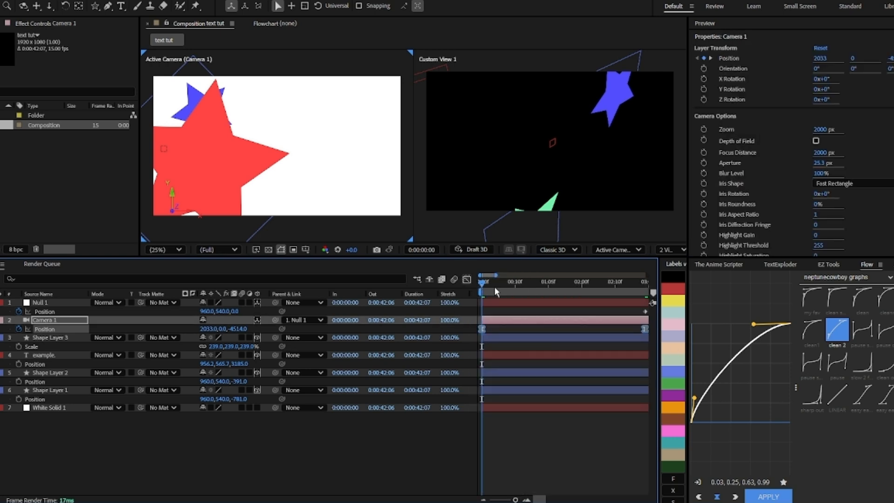
# Step: Browse the Flow ease curve presets and preview the animation
pyautogui.click(863, 395)
pyautogui.scroll(-3, 512, 350)
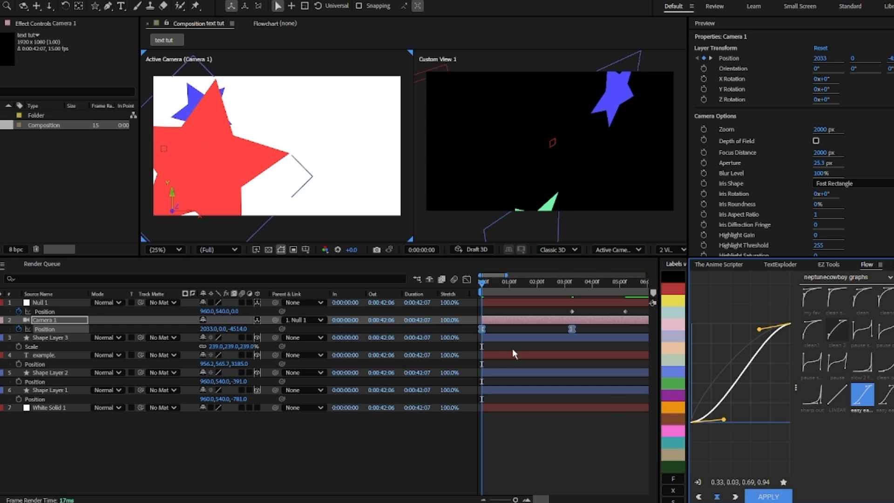
pyautogui.press('space')
# Step: Select the camera's position keyframes, shape a custom Flow ease curve, apply it and preview
pyautogui.press('space')
pyautogui.click(581, 330)
pyautogui.moveTo(582, 332); pyautogui.dragTo(478, 325)
pyautogui.click(813, 327)
pyautogui.click(814, 303)
pyautogui.click(852, 280)
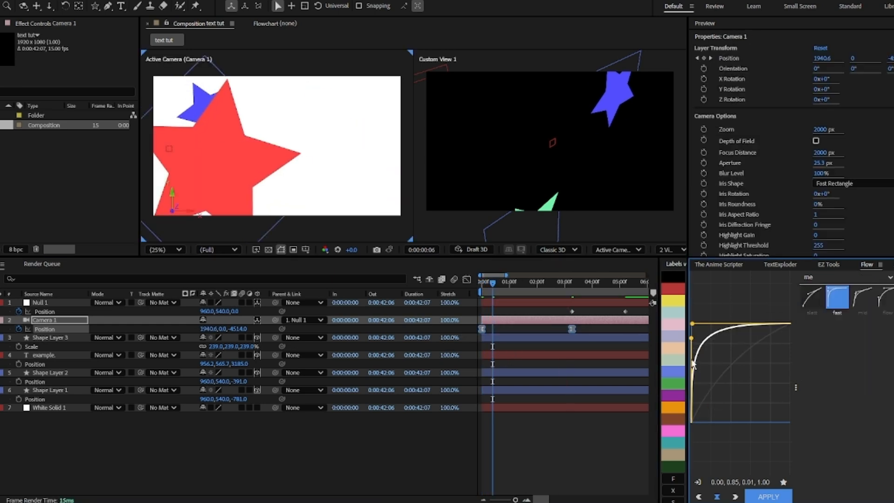
pyautogui.moveTo(694, 364); pyautogui.dragTo(708, 327)
pyautogui.click(769, 497)
pyautogui.click(482, 292)
pyautogui.press('space')
# Step: Apply the Flow "mid" ease curve to the null's position keyframes and preview
pyautogui.moveTo(633, 308); pyautogui.dragTo(528, 312)
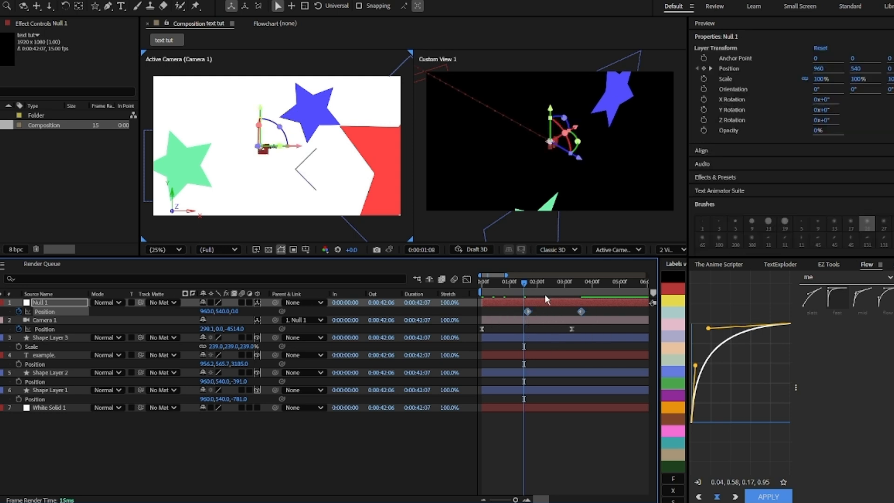
pyautogui.click(862, 297)
pyautogui.click(769, 497)
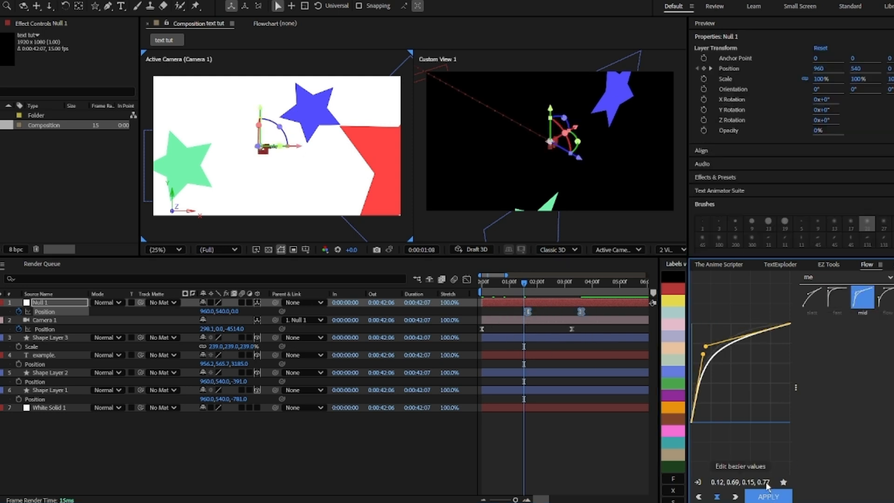
pyautogui.press('space')
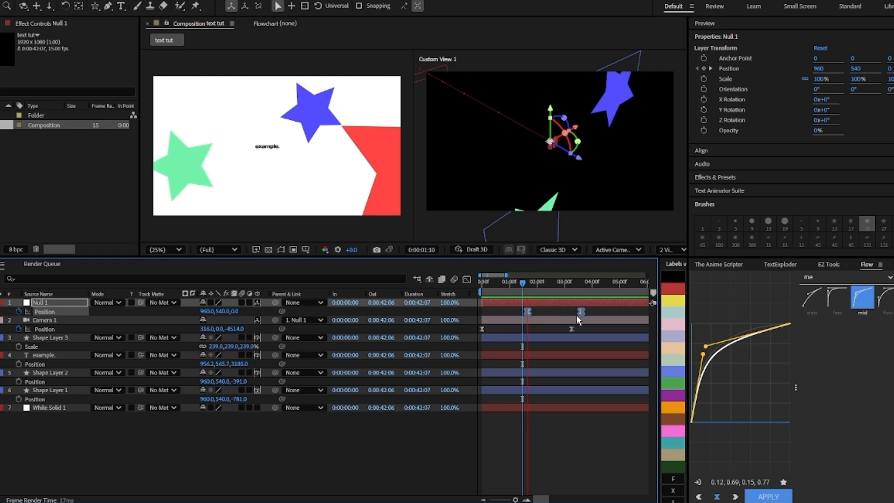
# Step: Move the null's second keyframe earlier and adjust the null's X position
pyautogui.press('space')
pyautogui.click(603, 314)
pyautogui.moveTo(582, 312); pyautogui.dragTo(561, 316)
pyautogui.moveTo(243, 315); pyautogui.dragTo(221, 313)
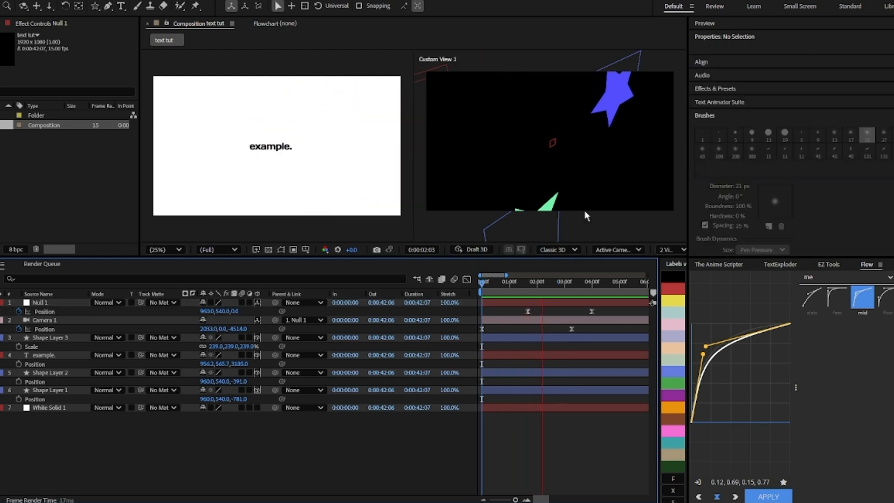
# Step: Add an adjustment layer with the Posterize Time effect
pyautogui.click(500, 301)
pyautogui.hotkey('ctrl', 'alt', 'y')
pyautogui.hotkey('ctrl', 'space')
pyautogui.write('poster')
pyautogui.press('Down')
pyautogui.press('Return')
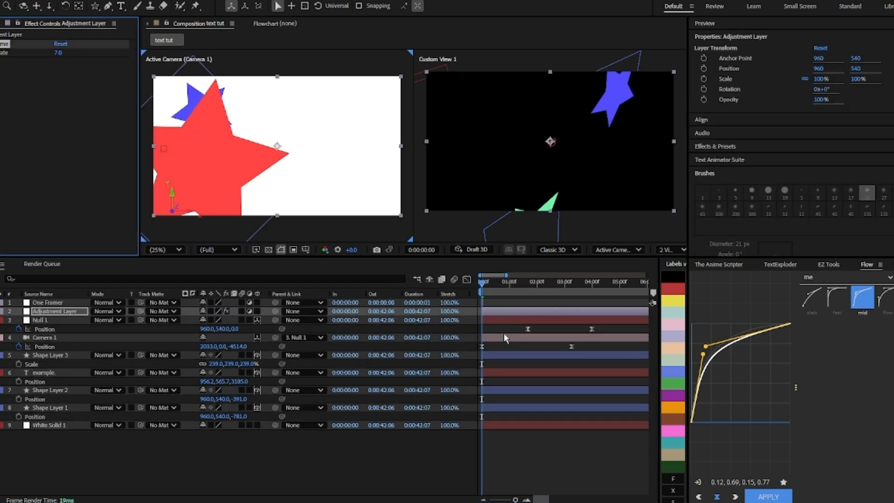
pyautogui.click(504, 336)
pyautogui.click(485, 303)
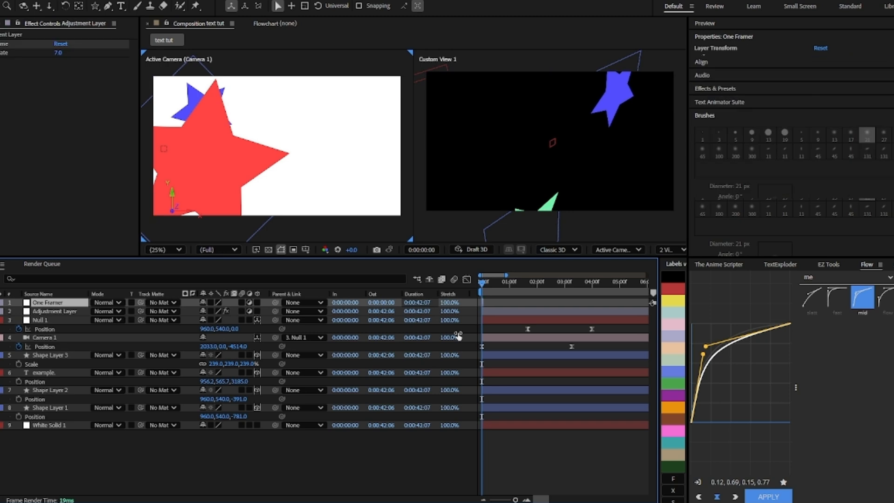
pyautogui.press('Delete')
# Step: Set the Posterize Time frame rate to 12
pyautogui.click(512, 329)
pyautogui.click(501, 303)
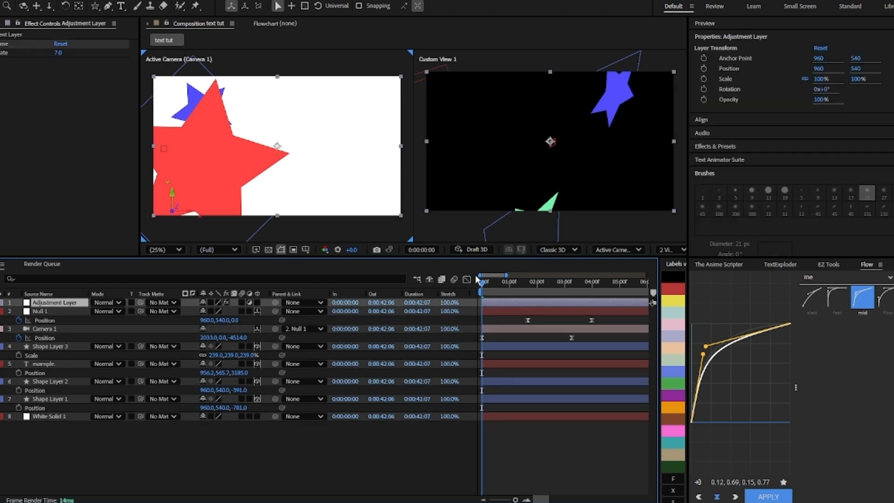
pyautogui.click(58, 54)
pyautogui.write('12')
pyautogui.press('Return')
# Step: Preview, then set the Posterize Time frame rate to 10 and preview again
pyautogui.press('space')
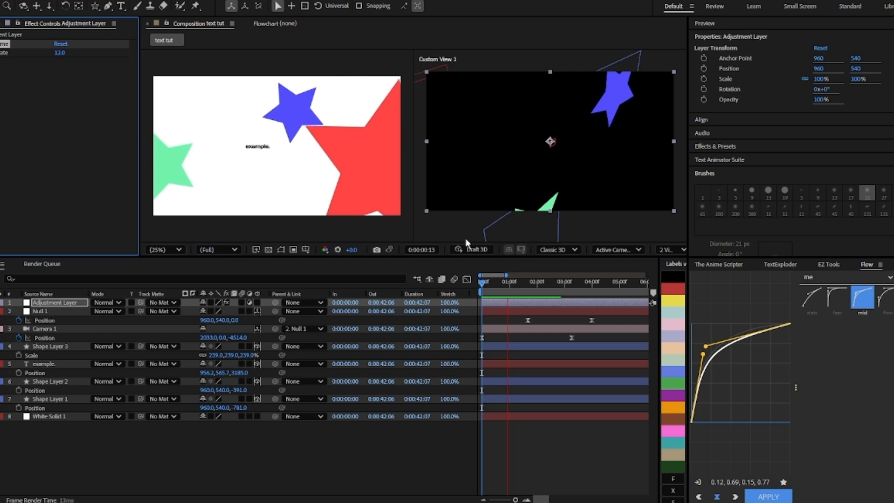
pyautogui.press('space')
pyautogui.write('10')
pyautogui.press('Return')
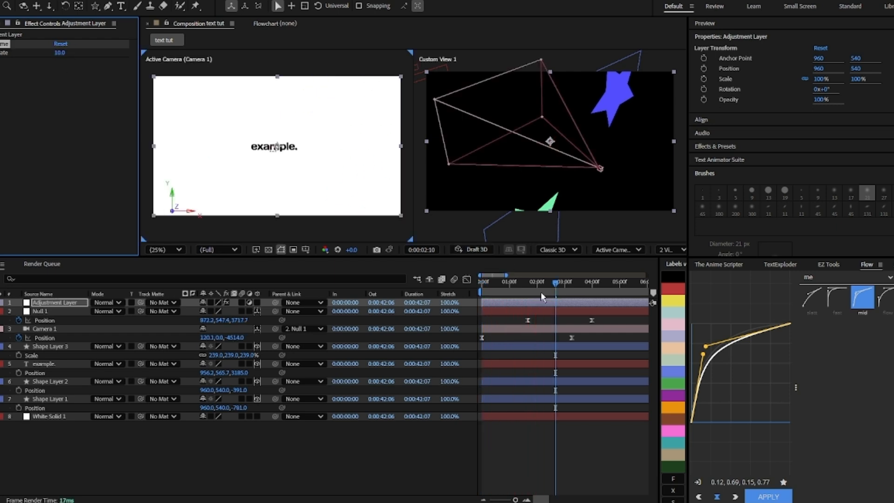
pyautogui.press('space')
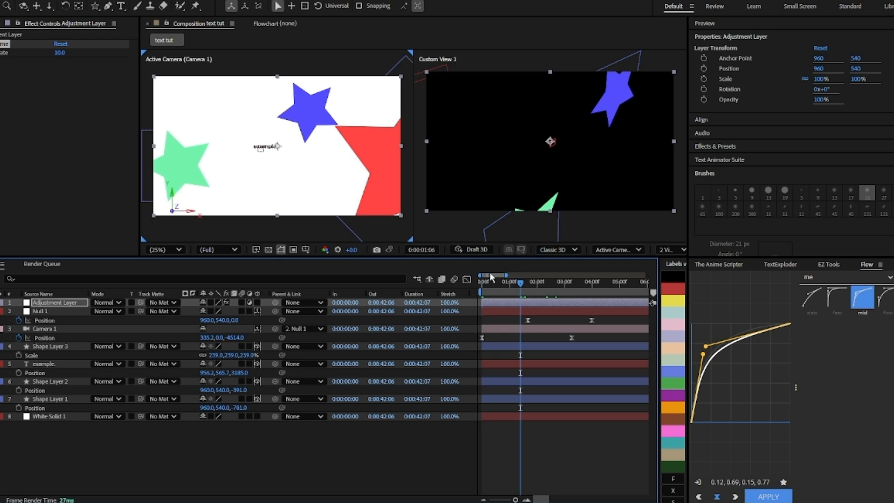
# Step: Enable Z Rotation keyframes on all three star layers at the start of the timeline
pyautogui.moveTo(519, 285); pyautogui.dragTo(482, 289)
pyautogui.click(493, 364)
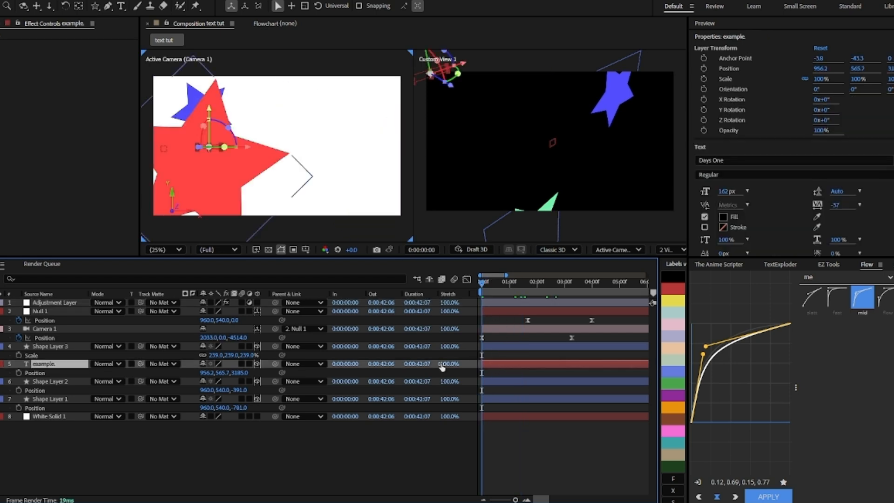
pyautogui.click(498, 382)
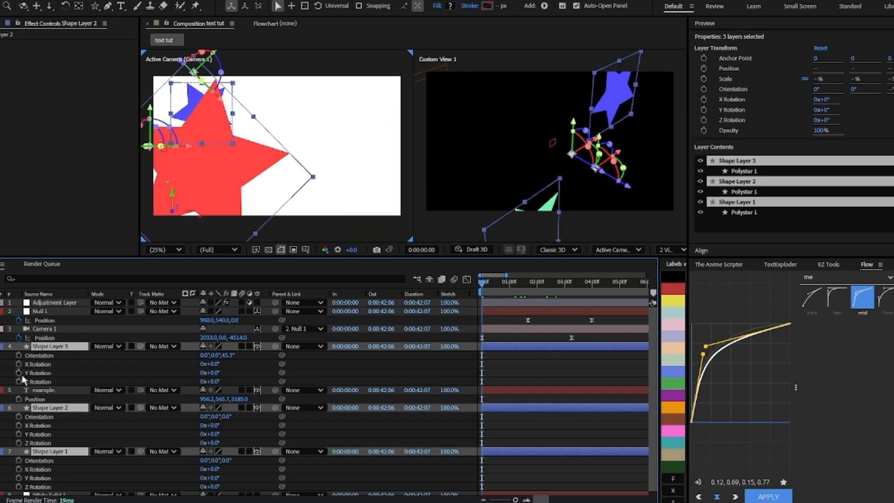
pyautogui.click(19, 381)
pyautogui.scroll(-1, 494, 352)
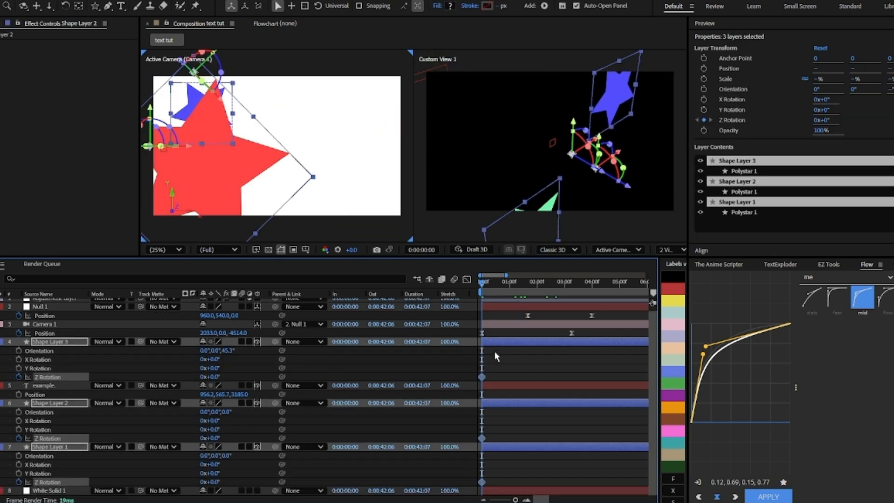
# Step: Try rotating the red star at about frame 14 and undo it
pyautogui.click(516, 368)
pyautogui.moveTo(485, 287); pyautogui.dragTo(508, 288)
pyautogui.moveTo(213, 376); pyautogui.dragTo(246, 376)
pyautogui.hotkey('ctrl', 'z')
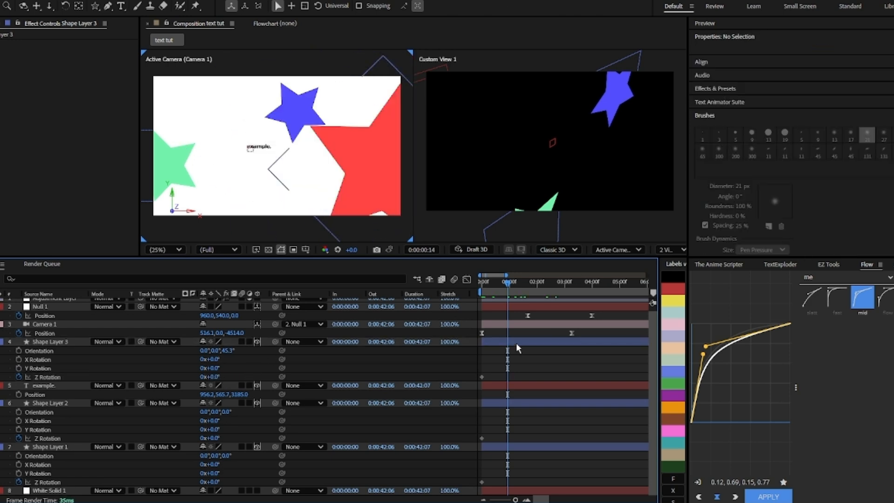
# Step: Select the three star layers at frame 14 and add rotation keyframes with EZ Tools
pyautogui.click(516, 343)
pyautogui.keyDown('ctrl'); pyautogui.click(528, 404); pyautogui.keyUp('ctrl')
pyautogui.keyDown('ctrl'); pyautogui.click(540, 447); pyautogui.keyUp('ctrl')
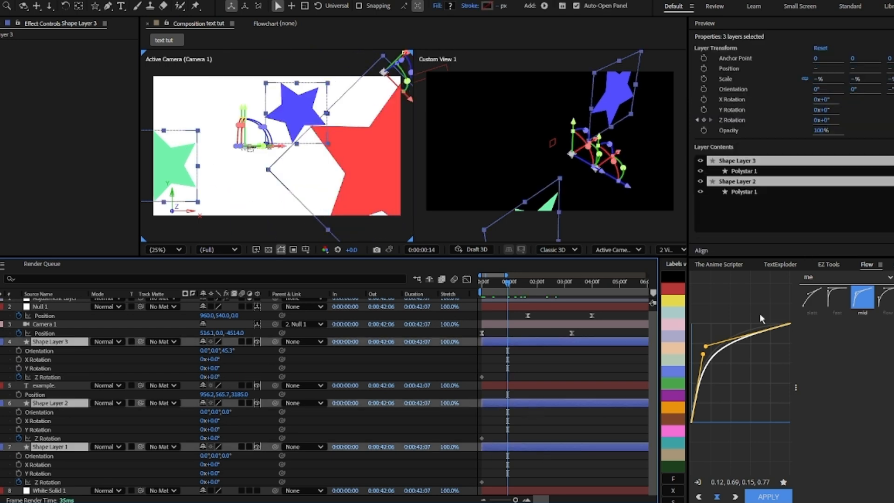
pyautogui.click(829, 265)
pyautogui.click(715, 309)
# Step: Set the Z rotation to 145° for the red star, -124° for the blue star and 105° for the green star
pyautogui.click(527, 343)
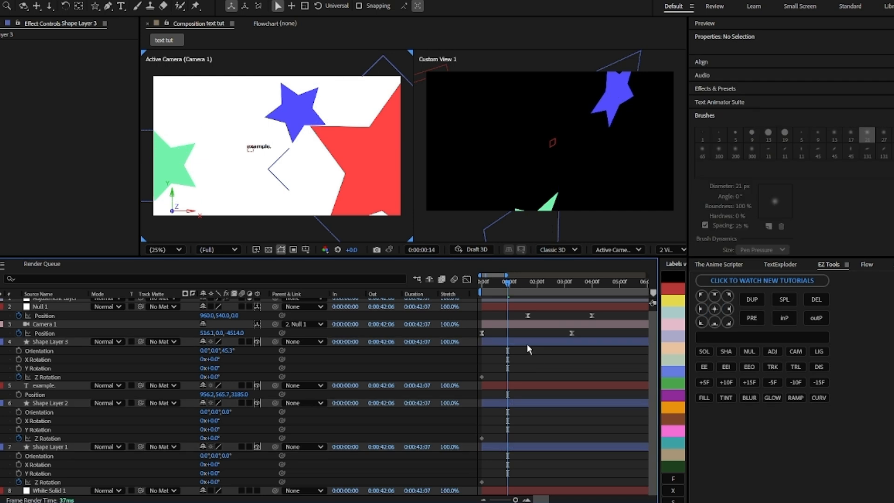
pyautogui.moveTo(214, 375); pyautogui.dragTo(293, 378)
pyautogui.click(518, 402)
pyautogui.moveTo(215, 439); pyautogui.dragTo(154, 443)
pyautogui.click(513, 448)
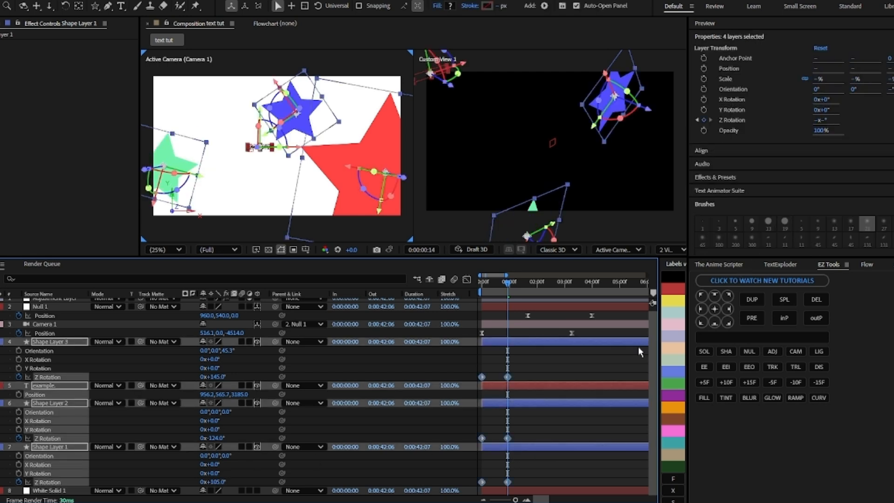
# Step: Ease the star rotation keyframes with Easy Ease and a Flow curve, then preview
pyautogui.press('F9')
pyautogui.click(867, 264)
pyautogui.moveTo(521, 485); pyautogui.dragTo(522, 382)
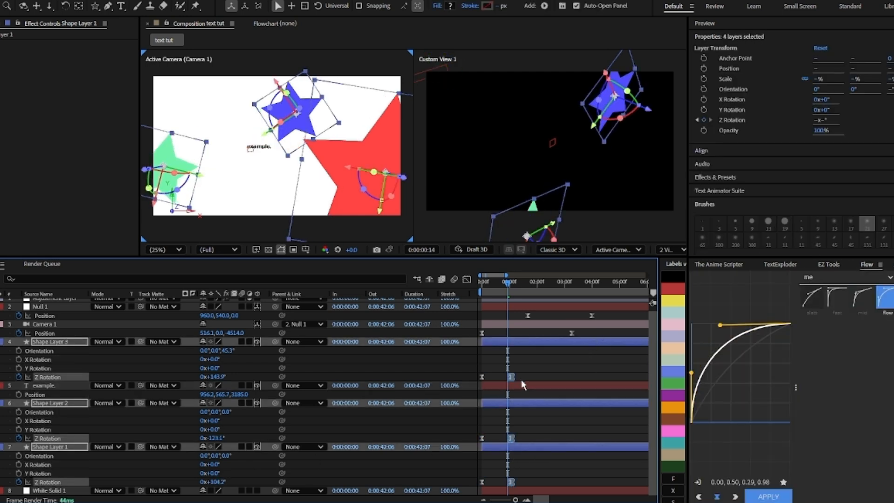
pyautogui.moveTo(507, 282); pyautogui.dragTo(442, 290)
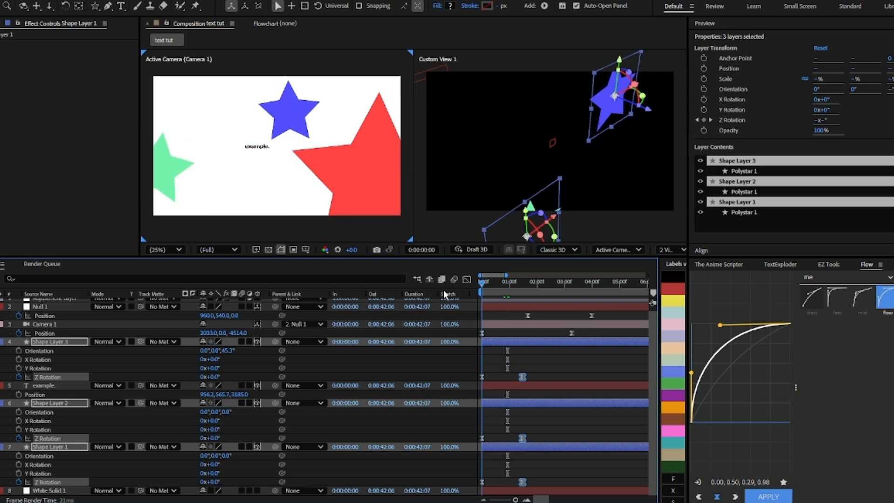
pyautogui.press('space')
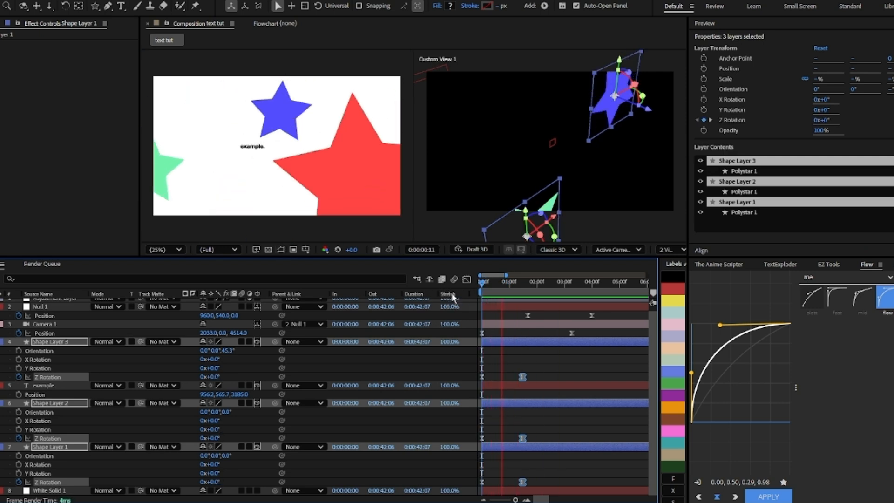
pyautogui.moveTo(557, 284); pyautogui.dragTo(544, 347)
pyautogui.press('Home')
pyautogui.click(563, 368)
pyautogui.moveTo(553, 291)
pyautogui.mouseDown()
pyautogui.moveTo(527, 286)
pyautogui.moveTo(548, 292)
pyautogui.mouseUp()
pyautogui.click(540, 305)
pyautogui.press('s')
pyautogui.press('s')
# Step: Add a scale keyframe on the text layer and shift it earlier in time
pyautogui.click(545, 400)
pyautogui.click(543, 381)
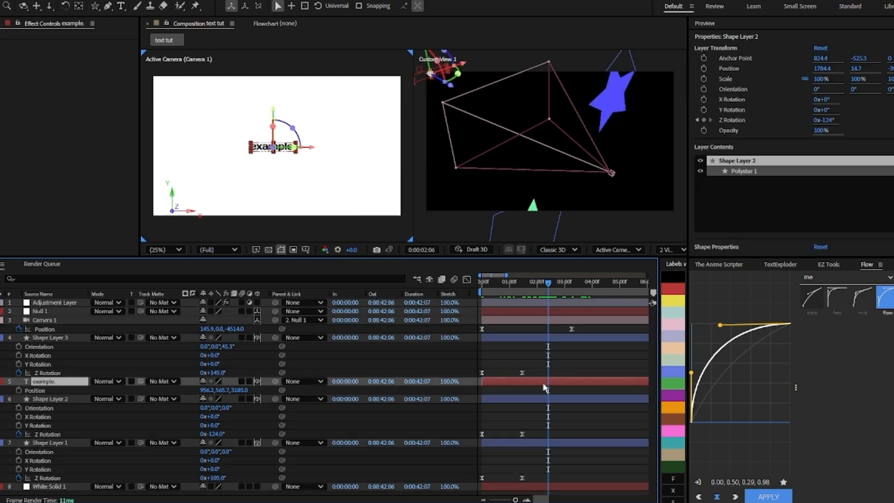
pyautogui.click(19, 390)
pyautogui.moveTo(548, 286); pyautogui.dragTo(531, 294)
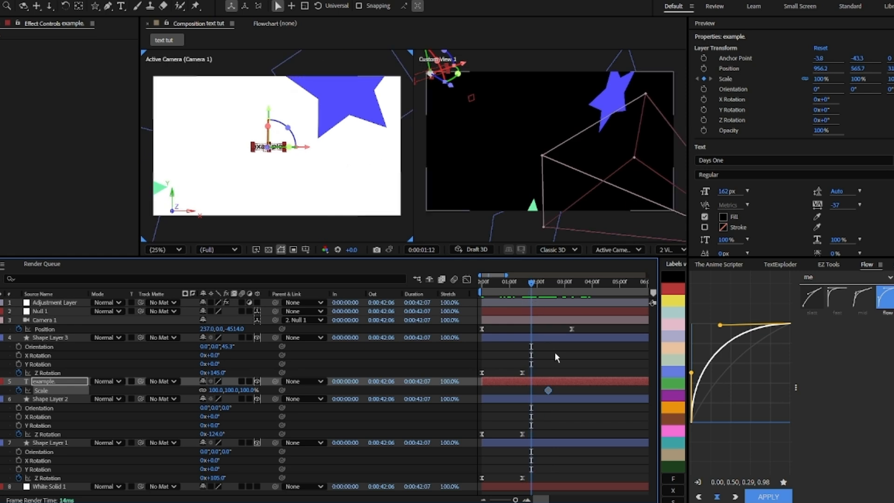
pyautogui.moveTo(546, 390); pyautogui.dragTo(535, 391)
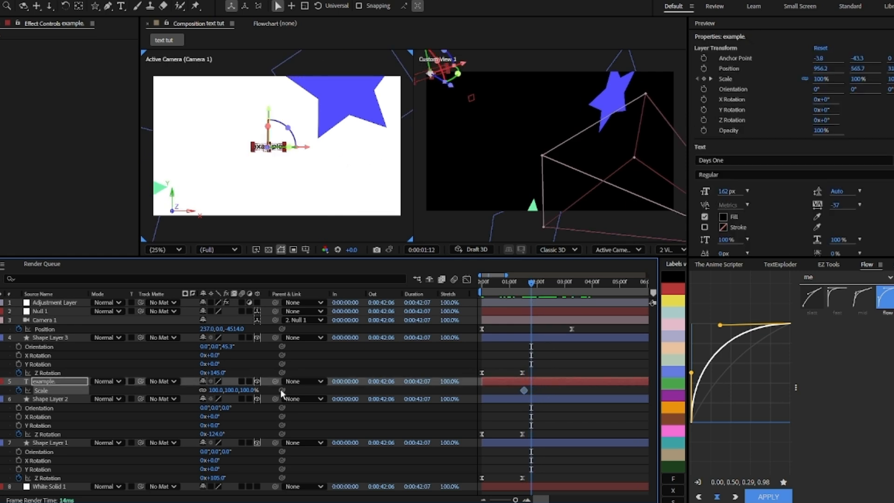
# Step: Scrub the text layer's scale up to about 217% to set a second scale keyframe, then check the frames
pyautogui.moveTo(213, 390); pyautogui.dragTo(275, 391)
pyautogui.click(549, 282)
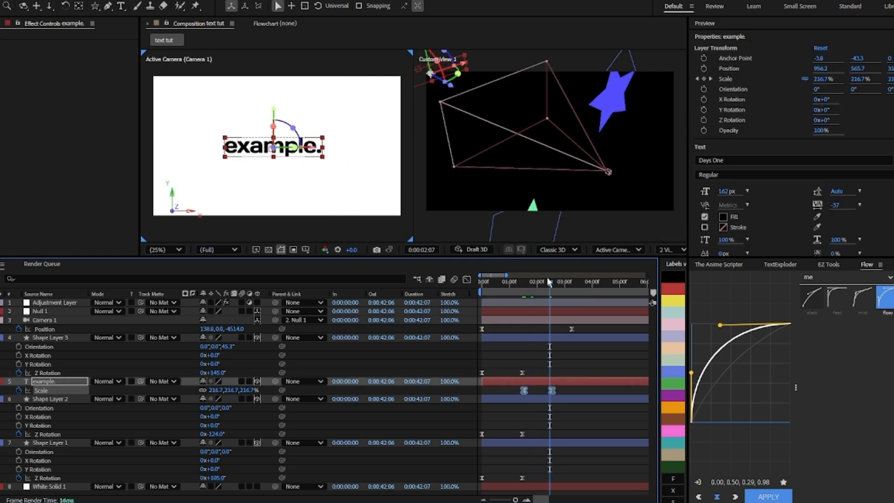
pyautogui.click(524, 289)
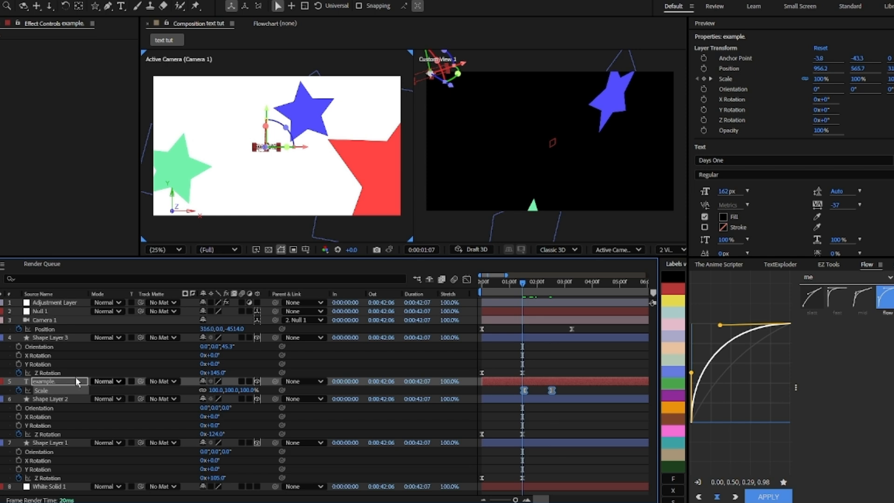
# Step: Expand the text layer's properties and add an Opacity property to Animator 1
pyautogui.click(2, 381)
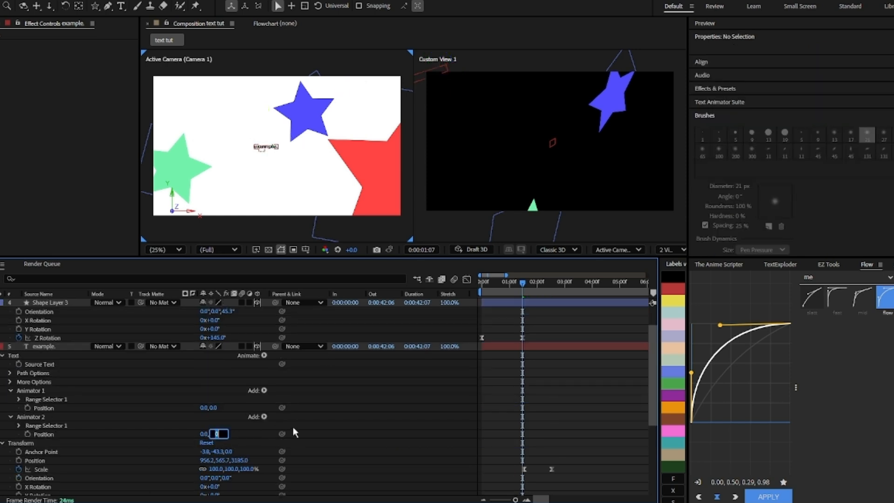
pyautogui.click(263, 390)
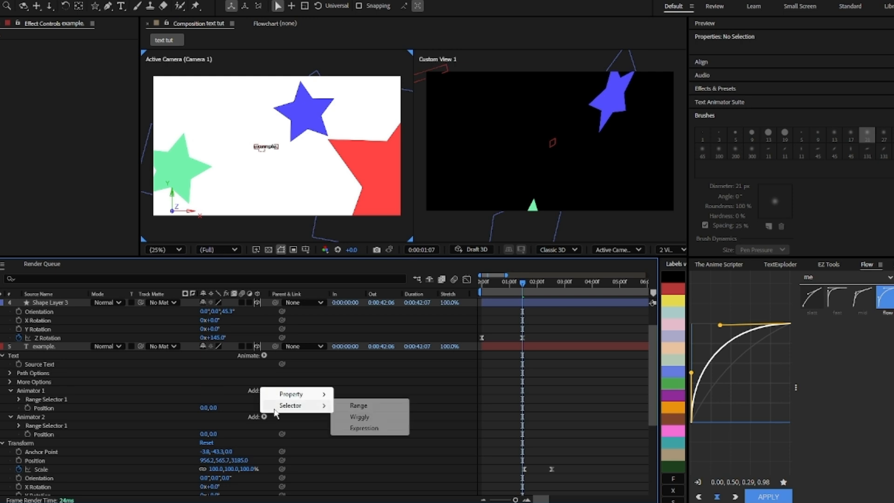
pyautogui.click(303, 386)
pyautogui.click(264, 390)
pyautogui.moveTo(283, 396)
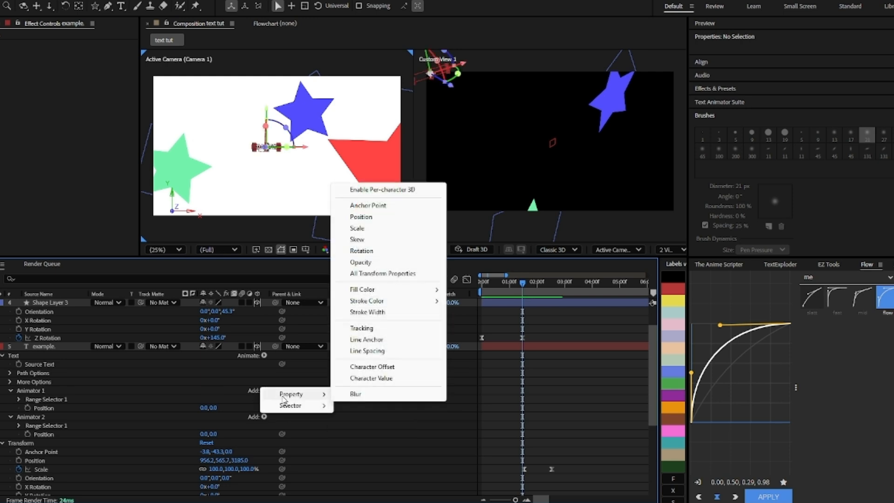
pyautogui.click(362, 263)
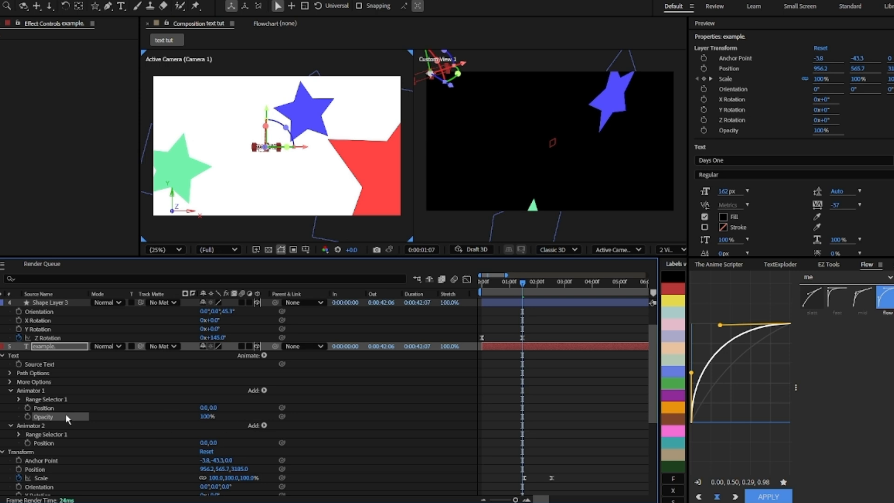
# Step: Set Animator 1's position to 0, 35 and its opacity to 0%
pyautogui.click(57, 391)
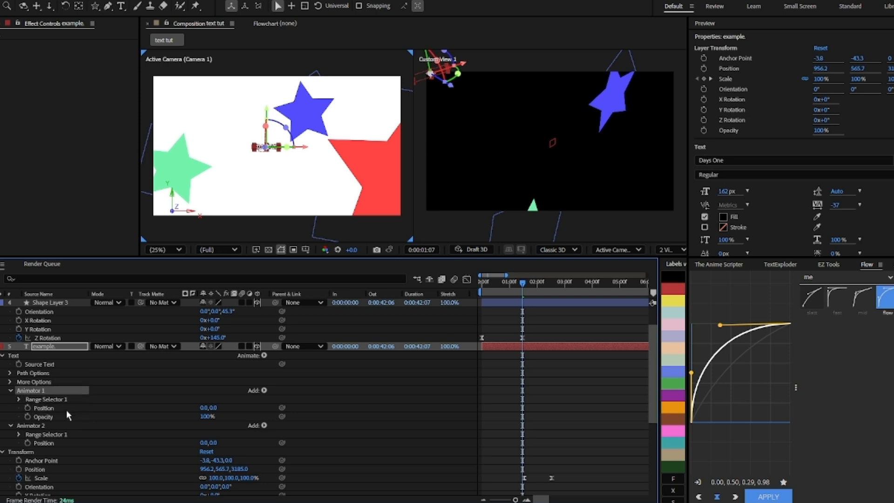
pyautogui.click(60, 406)
pyautogui.click(61, 417)
pyautogui.click(61, 426)
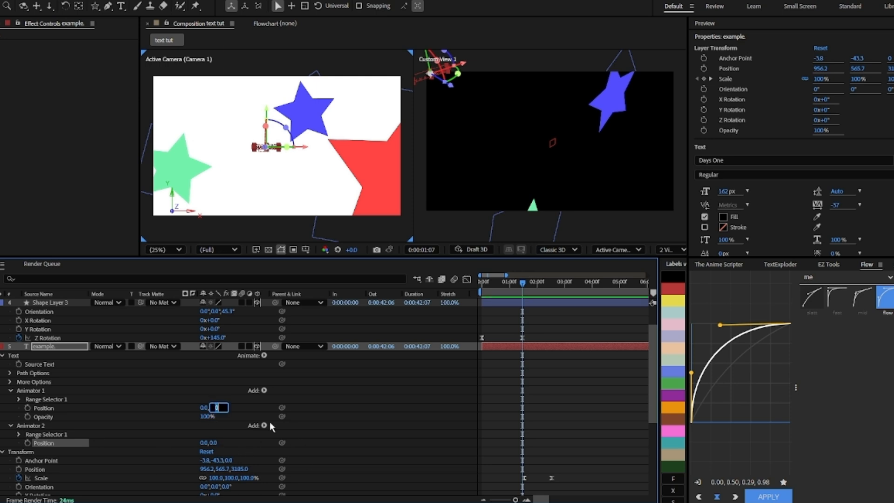
pyautogui.write('35')
pyautogui.click(199, 403)
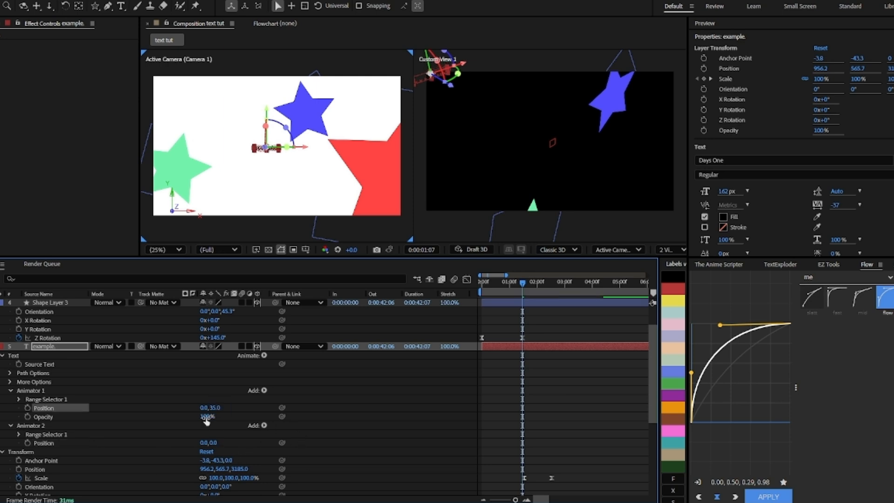
pyautogui.write('0')
pyautogui.press('Return')
# Step: Set Animator 2's position to 0, -35
pyautogui.click(213, 443)
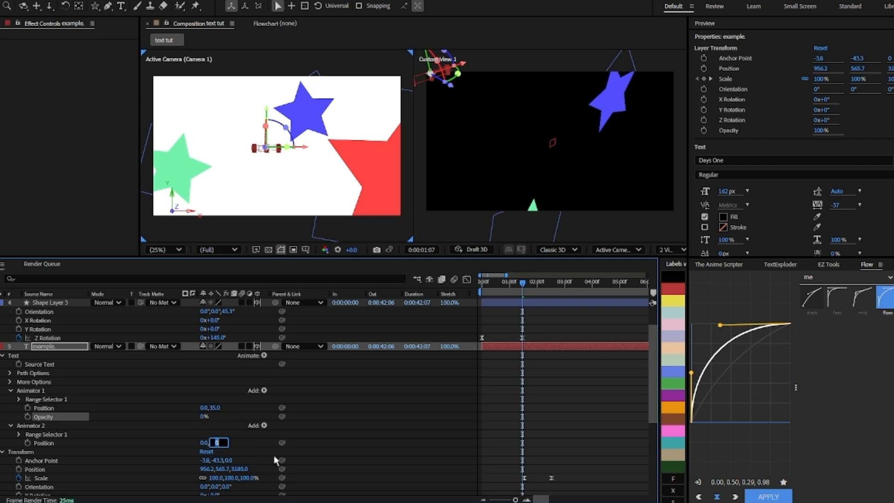
pyautogui.write('-35')
pyautogui.press('Return')
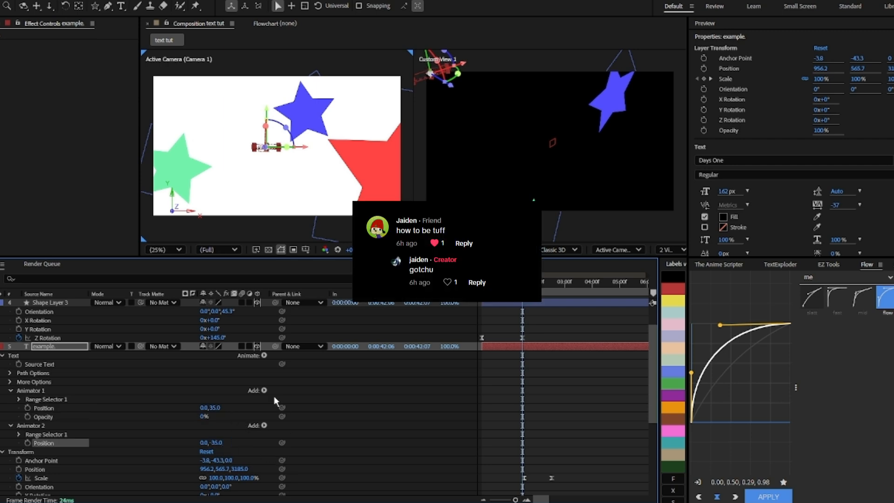
# Step: Expand Range Selector 1, keyframe its Offset and scrub the Offset to 100%
pyautogui.click(18, 400)
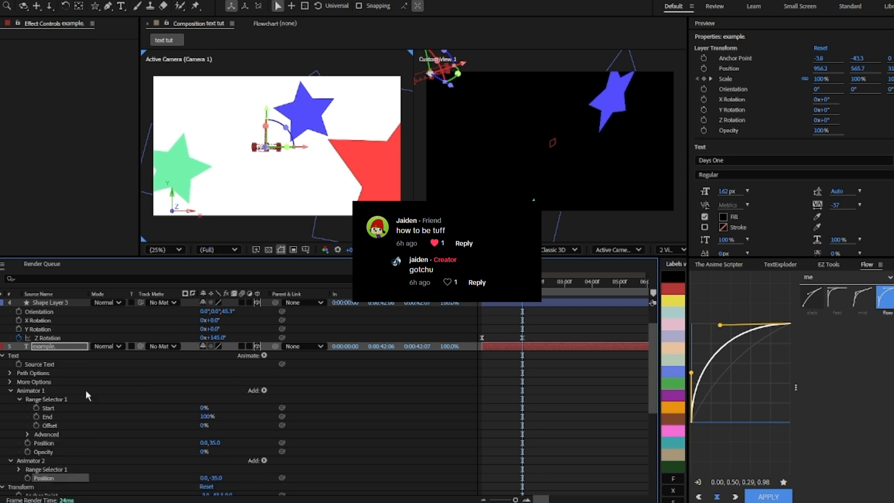
pyautogui.click(37, 426)
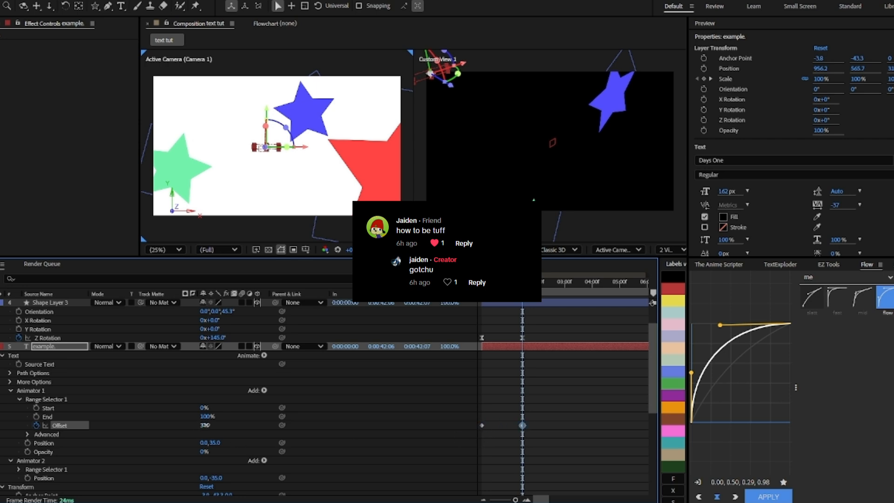
pyautogui.scroll(4, 262, 161)
pyautogui.scroll(-1, 242, 163)
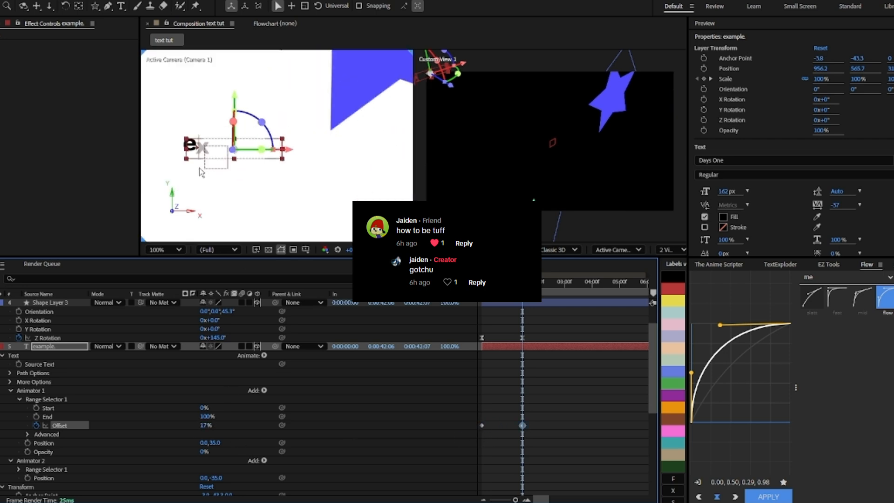
pyautogui.scroll(1, 194, 163)
pyautogui.moveTo(205, 425); pyautogui.dragTo(263, 427)
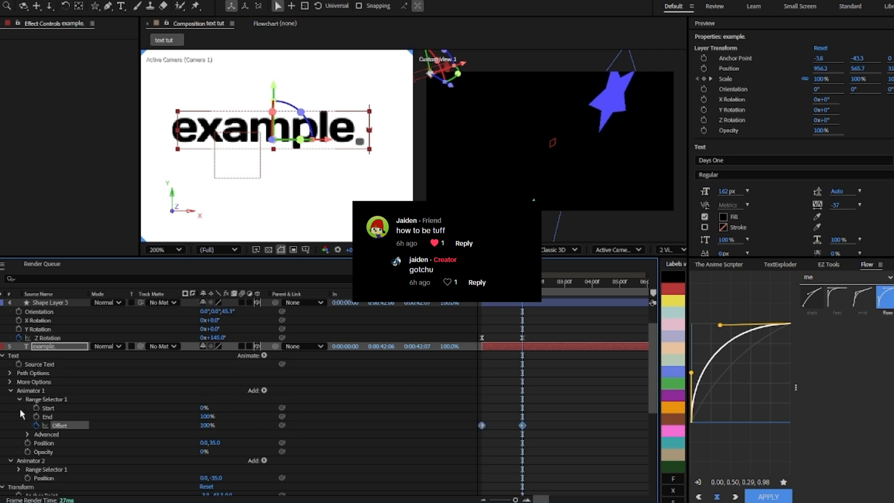
# Step: Expand the range selector's Advanced options and try switching Randomize Order on and back off
pyautogui.click(23, 437)
pyautogui.click(27, 435)
pyautogui.scroll(-1, 153, 378)
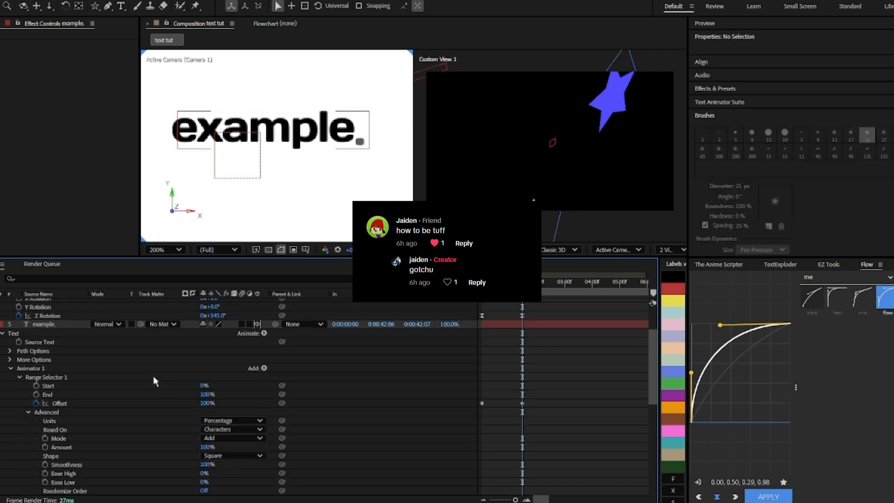
pyautogui.click(229, 455)
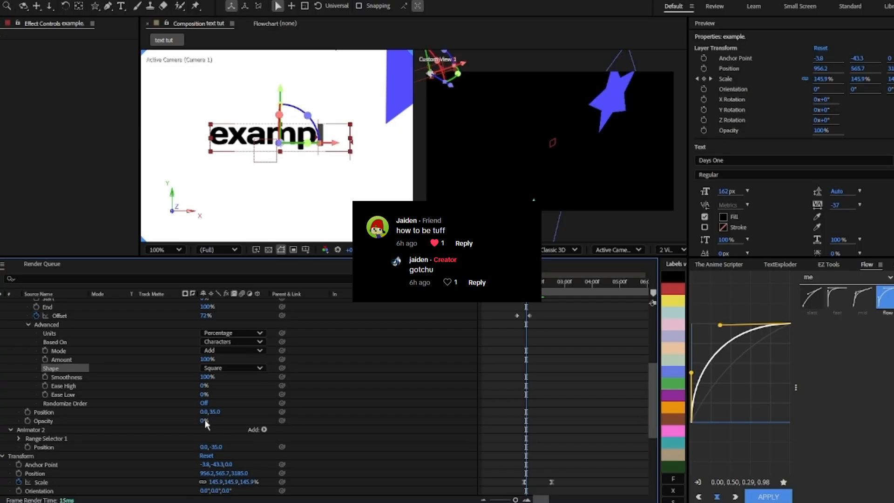
pyautogui.click(203, 403)
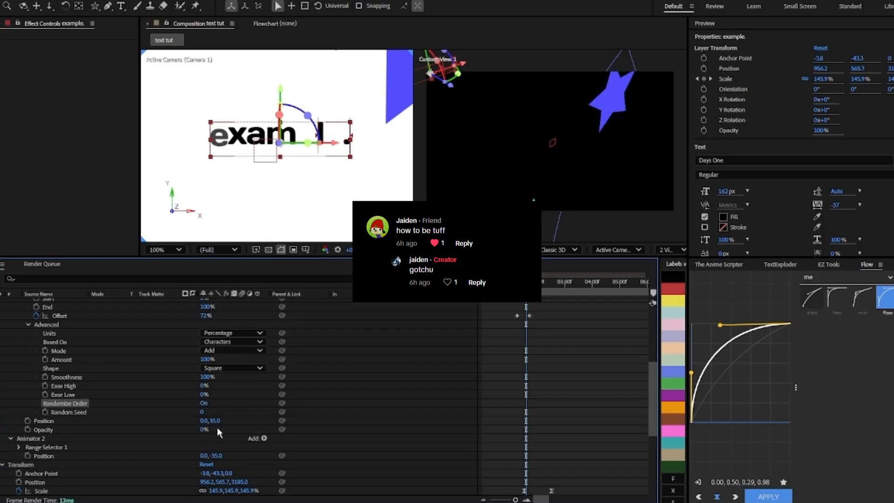
pyautogui.click(204, 403)
# Step: Add a Character Value property to Animator 1
pyautogui.scroll(2, 252, 383)
pyautogui.click(264, 333)
pyautogui.moveTo(267, 338)
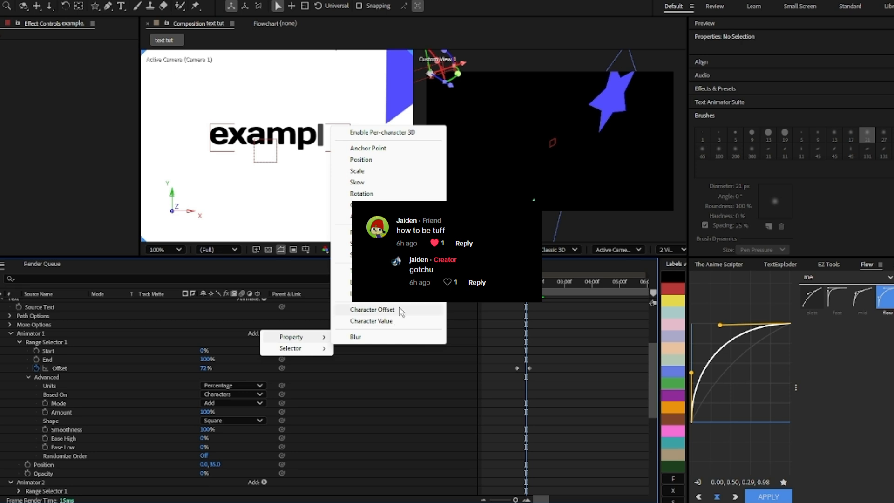
pyautogui.click(394, 321)
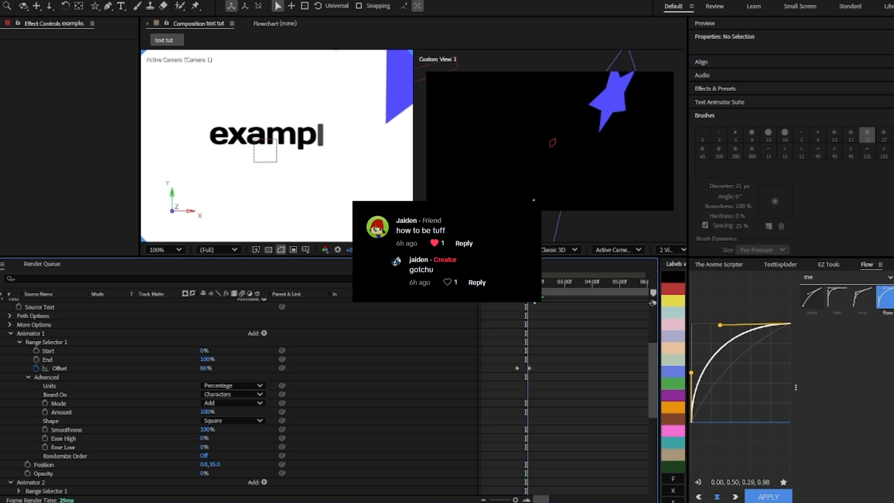
pyautogui.scroll(-2, 268, 157)
pyautogui.scroll(-2, 259, 175)
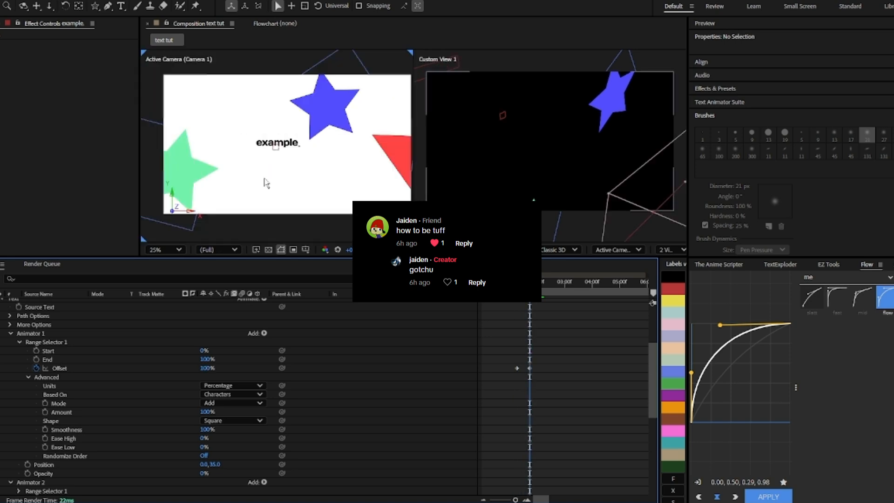
pyautogui.click(108, 6)
pyautogui.click(179, 76)
pyautogui.click(259, 172)
pyautogui.click(343, 205)
pyautogui.click(360, 232)
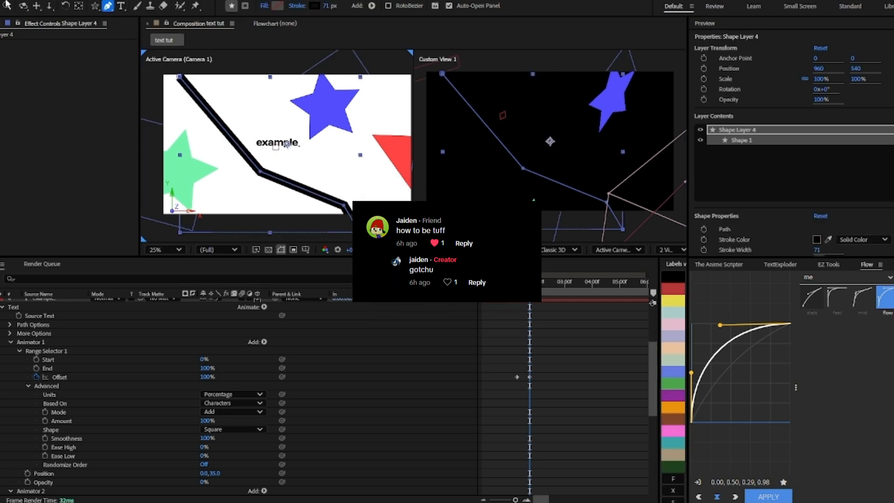
pyautogui.press('v')
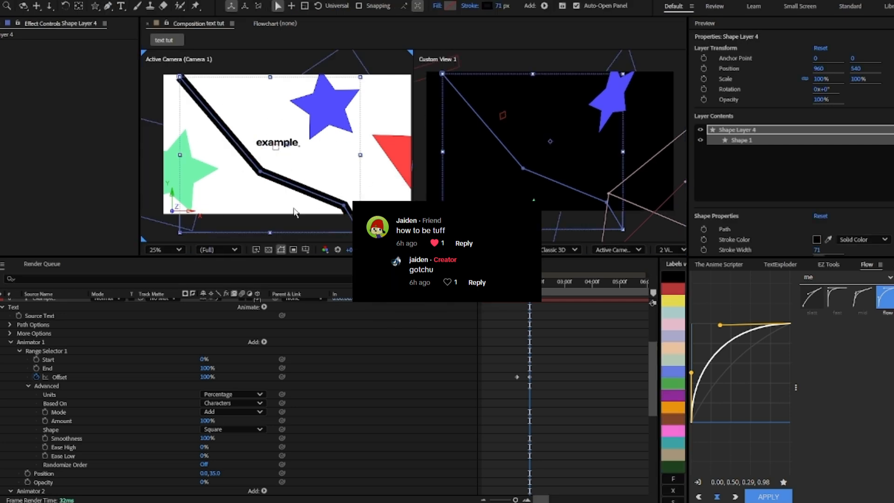
pyautogui.scroll(5, 539, 344)
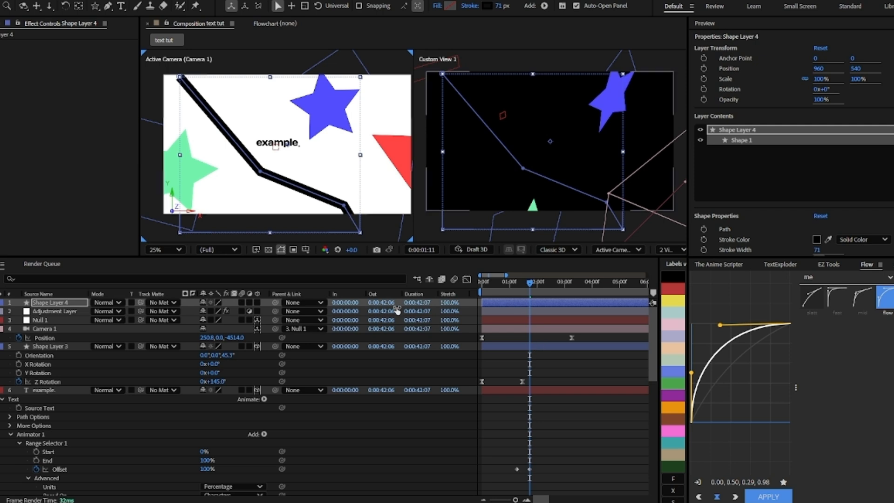
pyautogui.press('Delete')
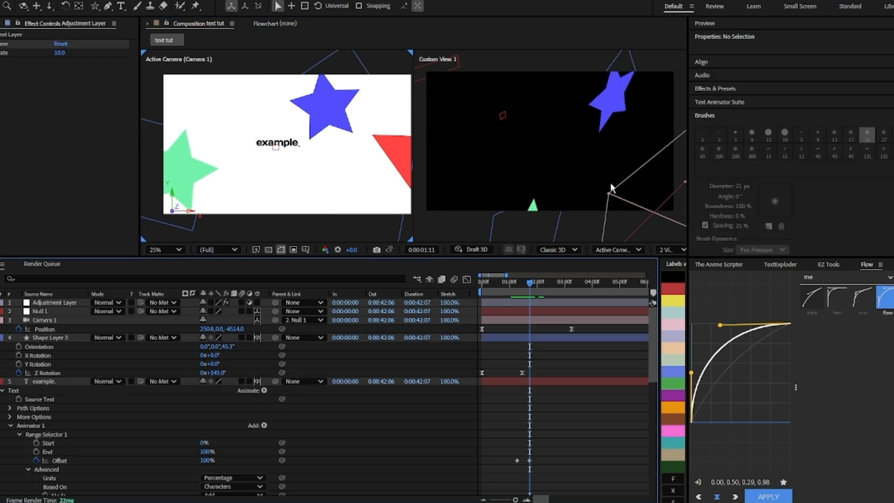
# Step: Preview the text and star animation by scrubbing and playing the timeline
pyautogui.moveTo(530, 286)
pyautogui.mouseDown()
pyautogui.moveTo(471, 292)
pyautogui.moveTo(528, 300)
pyautogui.mouseUp()
pyautogui.press('space')
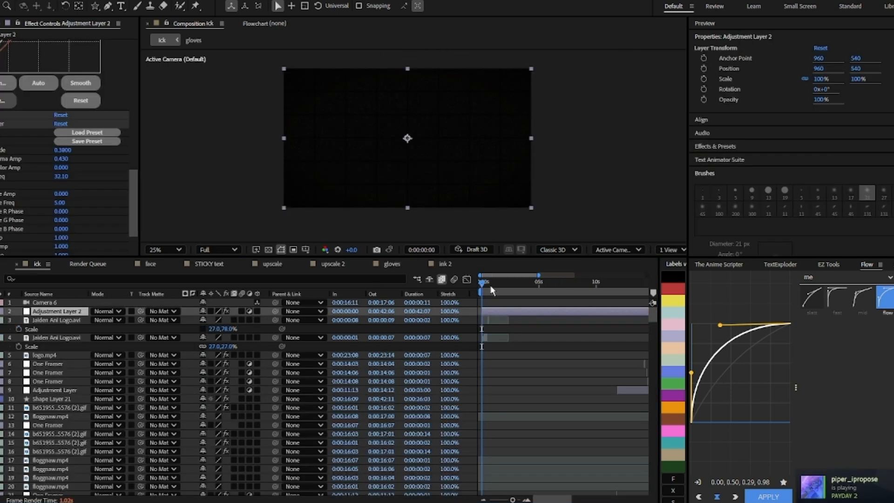
pyautogui.moveTo(493, 290); pyautogui.dragTo(520, 292)
pyautogui.scroll(-20, 566, 328)
pyautogui.scroll(-20, 549, 335)
# Step: Scrub through the ick composition's timeline to review its layers
pyautogui.click(515, 284)
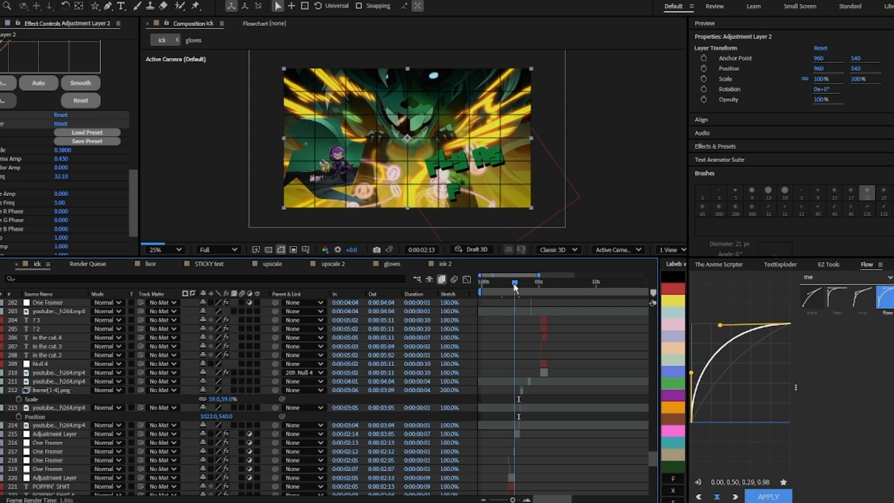
pyautogui.scroll(4, 537, 347)
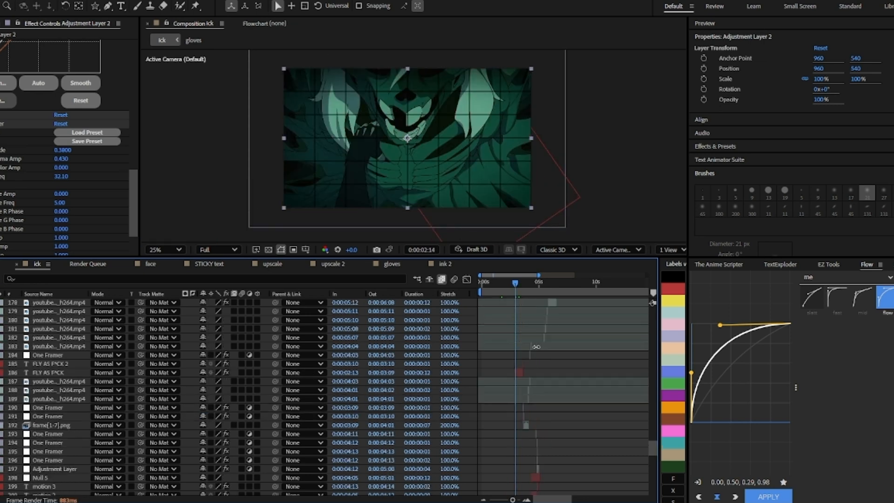
pyautogui.scroll(-6, 537, 347)
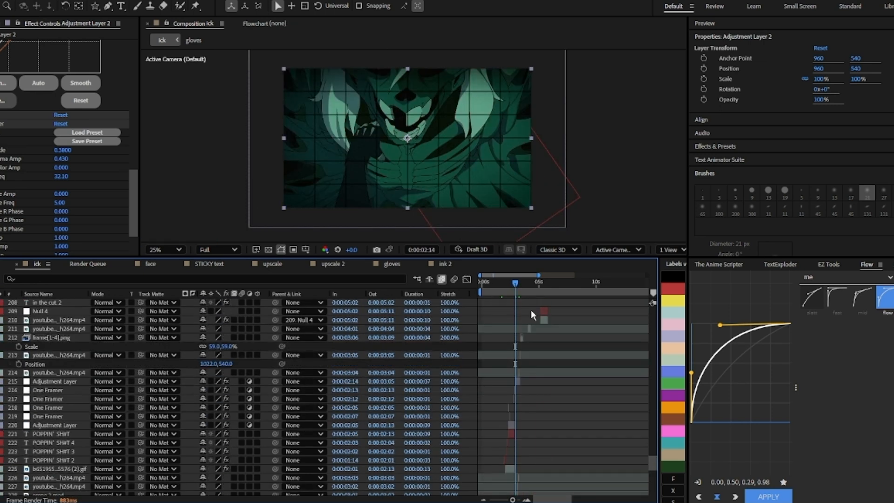
pyautogui.scroll(-3, 530, 309)
pyautogui.moveTo(515, 283); pyautogui.dragTo(506, 282)
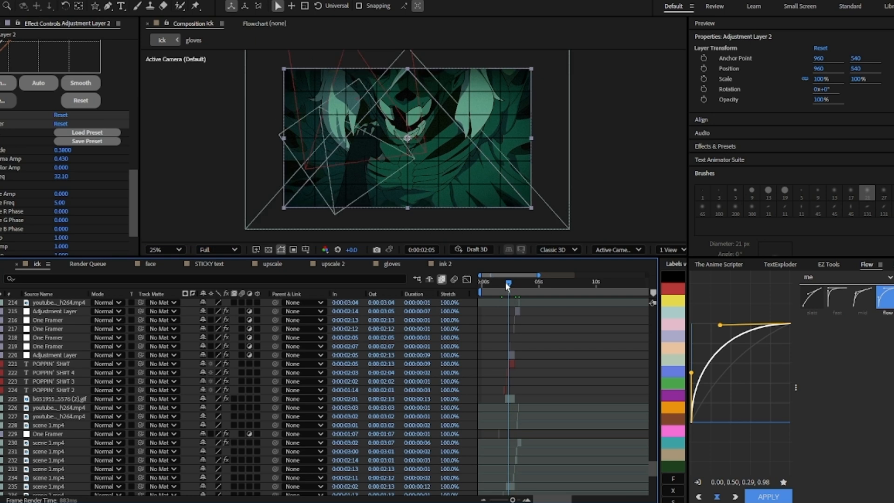
pyautogui.scroll(3, 495, 374)
pyautogui.scroll(-1, 610, 391)
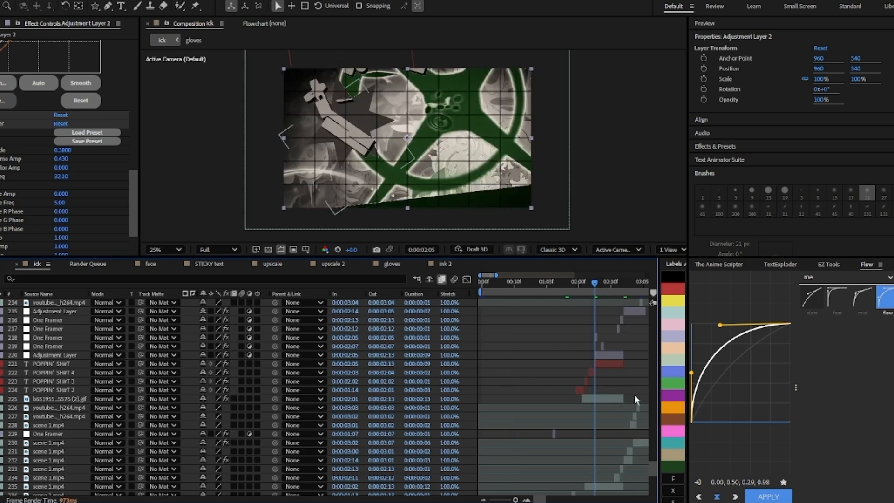
pyautogui.scroll(2, 623, 395)
pyautogui.moveTo(549, 283); pyautogui.dragTo(512, 293)
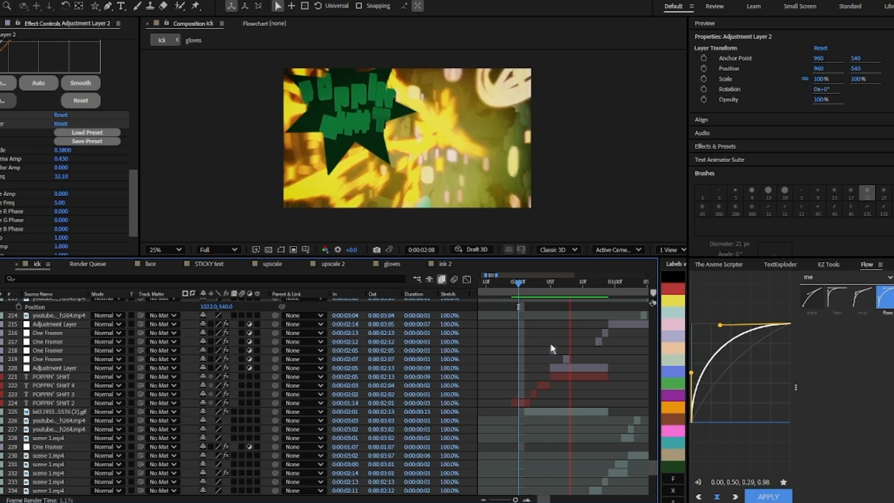
# Step: Reveal the animated properties of the POPPIN' text layers to study their keyframes
pyautogui.click(577, 284)
pyautogui.click(583, 375)
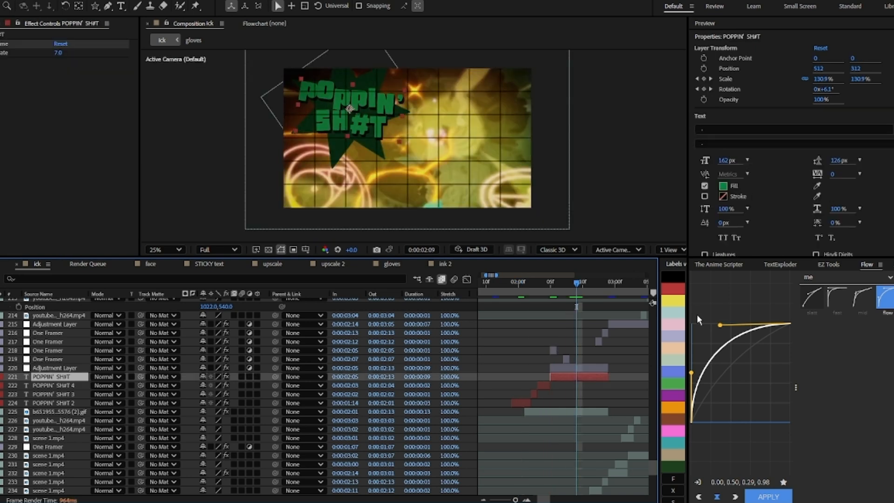
pyautogui.press('u')
pyautogui.click(512, 283)
pyautogui.click(526, 448)
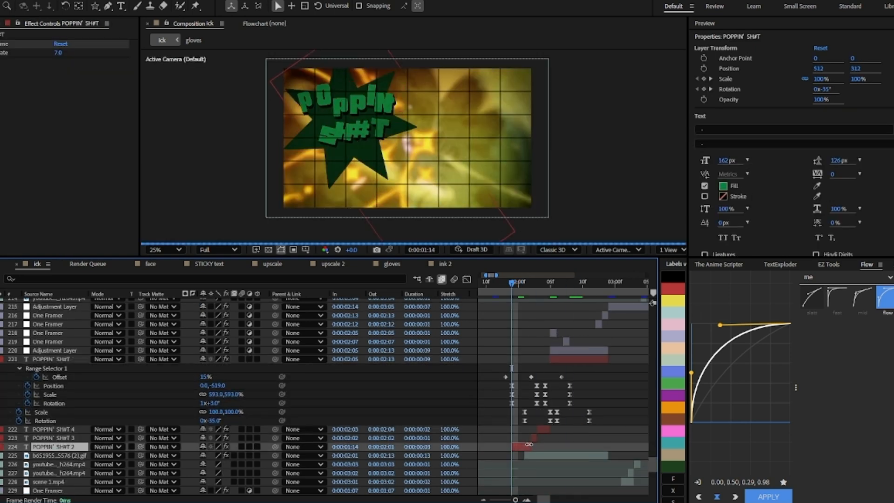
pyautogui.press('u')
pyautogui.scroll(-3, 527, 431)
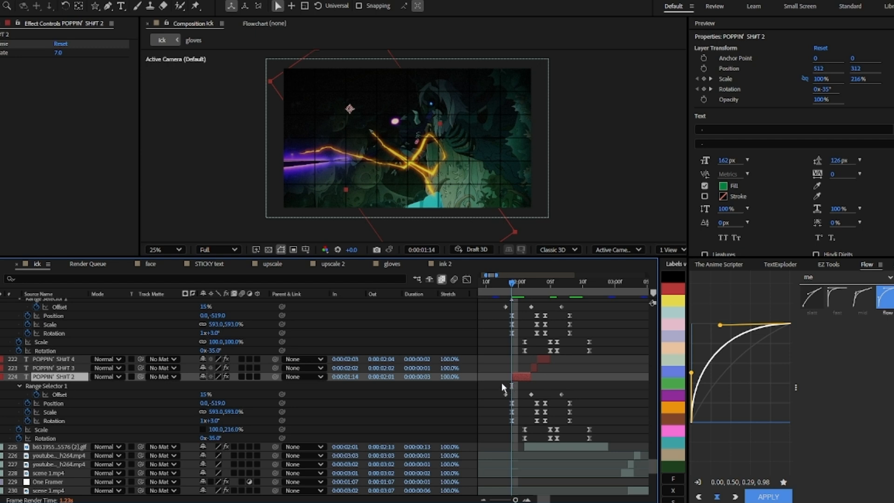
# Step: Expand the POPPIN' SHIT 2 layer's text animators to examine Animator 2's properties and keyframes
pyautogui.click(19, 386)
pyautogui.click(19, 386)
pyautogui.click(1, 377)
pyautogui.click(0, 376)
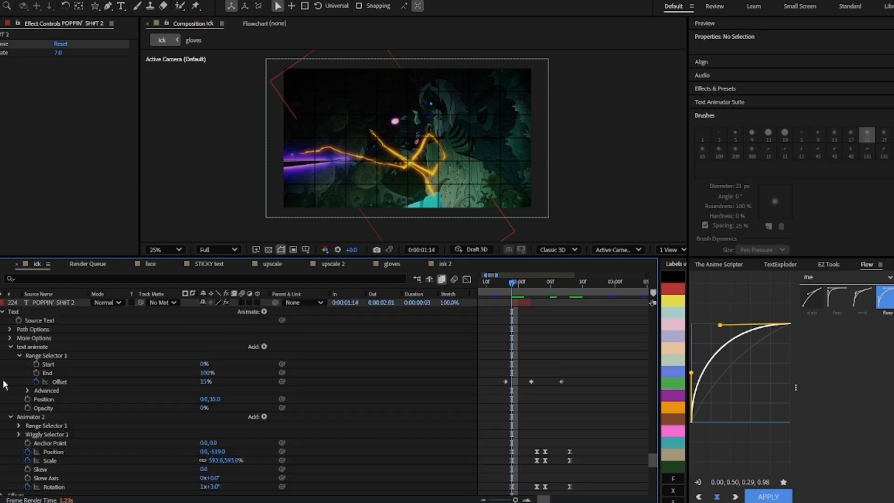
pyautogui.click(26, 416)
pyautogui.scroll(-2, 84, 421)
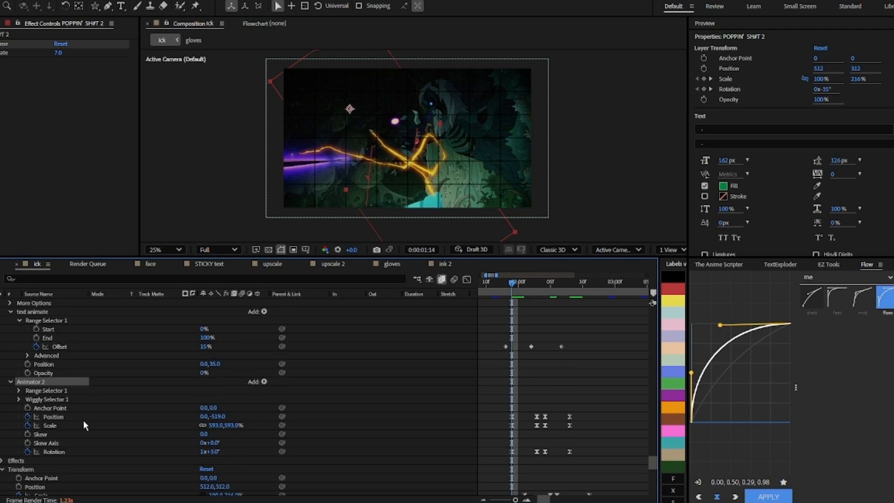
pyautogui.scroll(3, 200, 421)
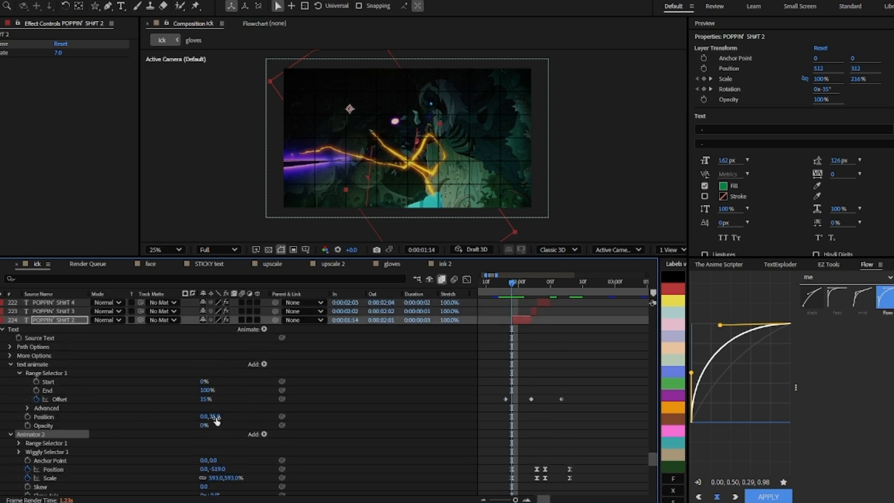
pyautogui.scroll(-3, 228, 415)
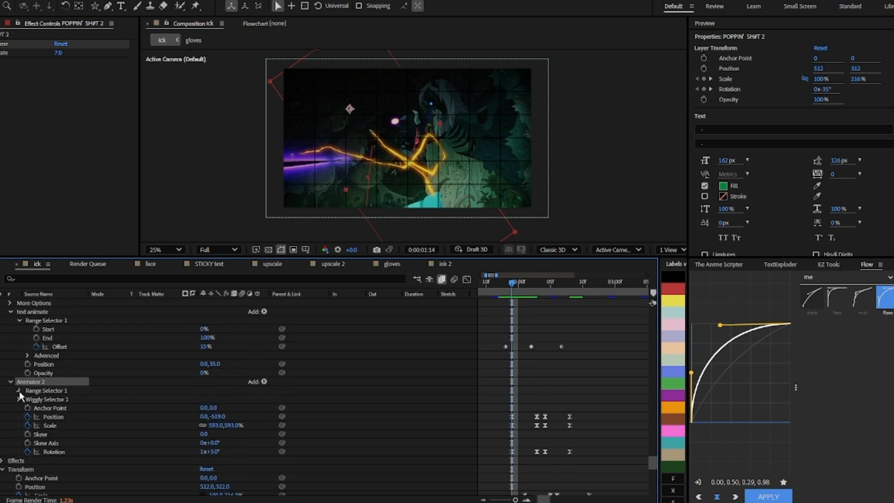
pyautogui.scroll(2, 308, 395)
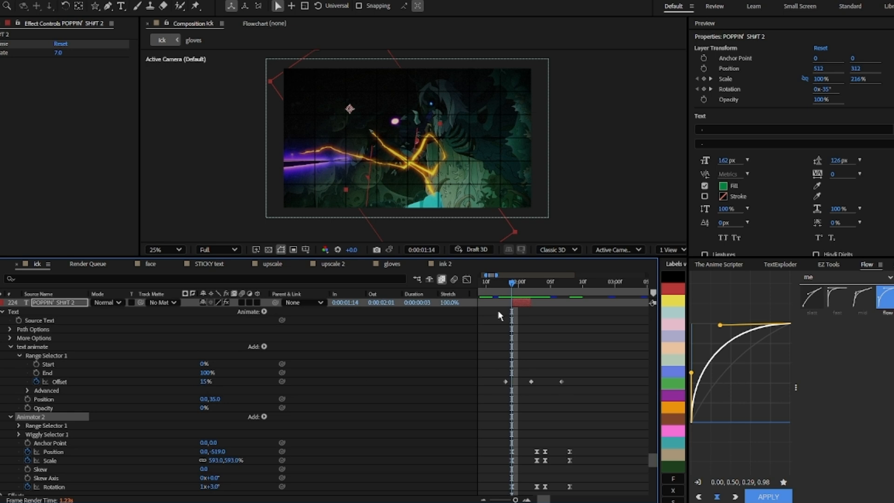
# Step: Scrub the timeline to preview the POPPIN' text layers' animation and inspect their keyframes
pyautogui.moveTo(515, 287); pyautogui.dragTo(560, 325)
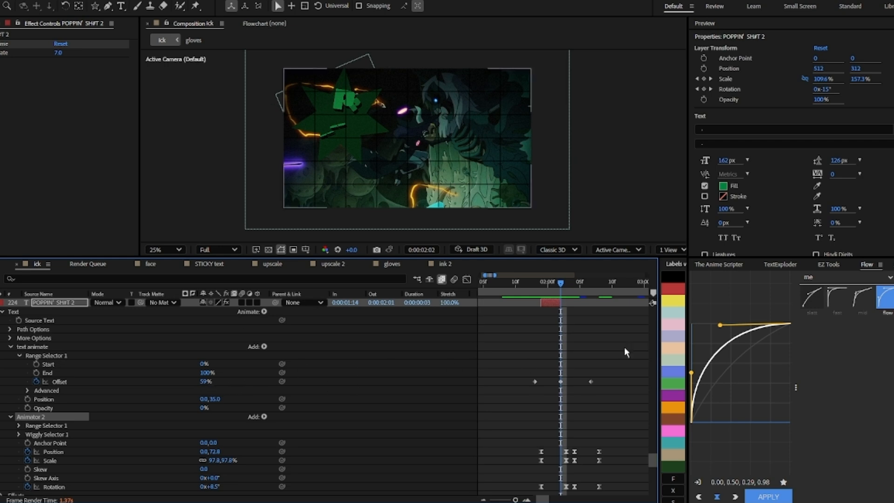
pyautogui.moveTo(560, 283); pyautogui.dragTo(585, 292)
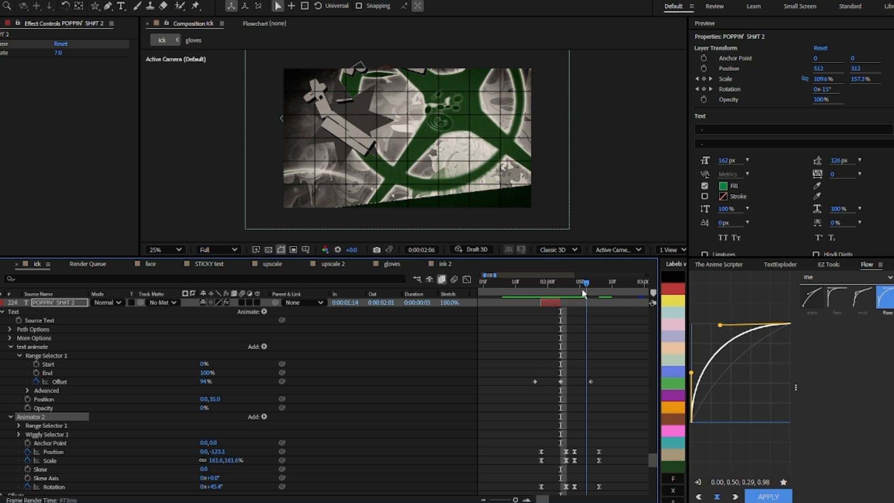
pyautogui.scroll(5, 596, 325)
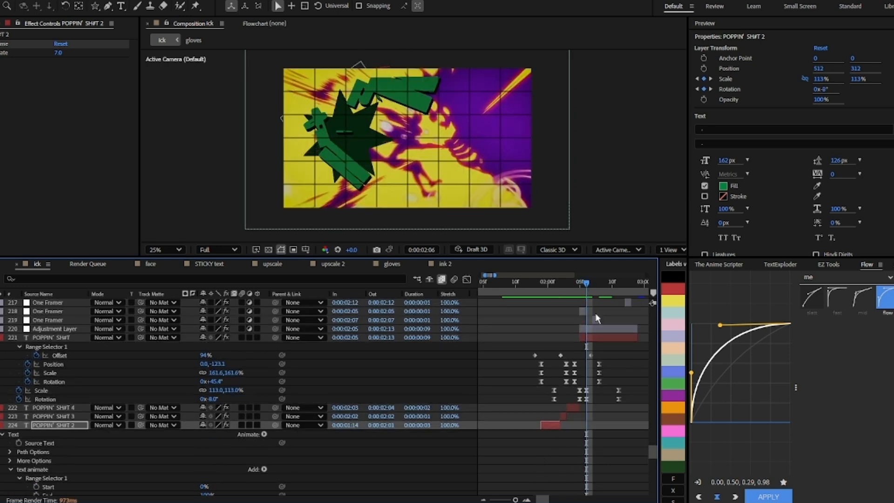
pyautogui.moveTo(594, 286); pyautogui.dragTo(591, 304)
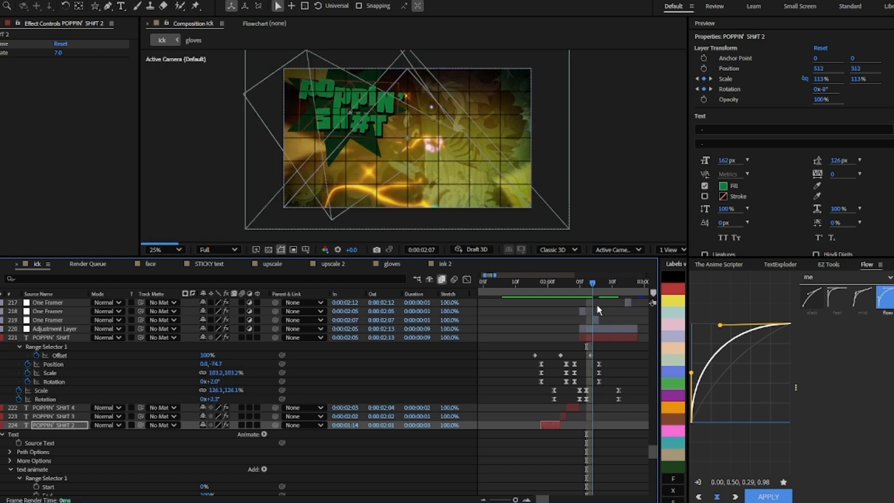
pyautogui.press('pageup')
pyautogui.click(592, 355)
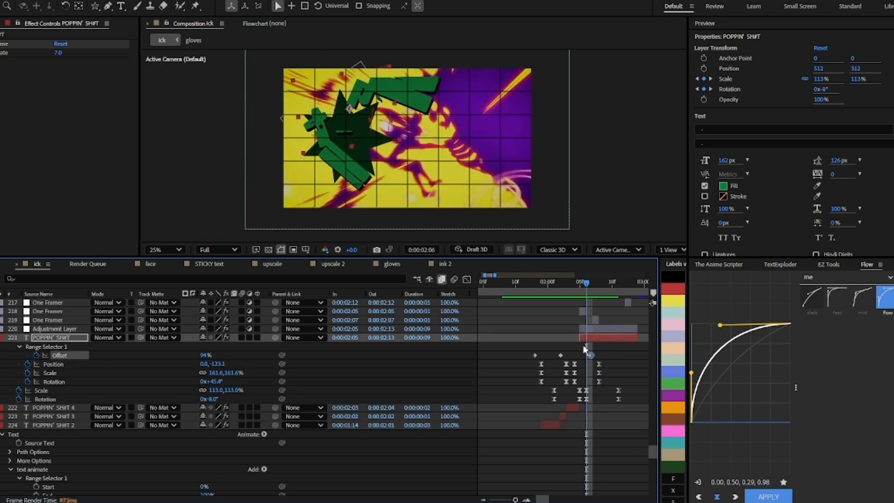
pyautogui.click(589, 349)
pyautogui.moveTo(613, 283); pyautogui.dragTo(540, 376)
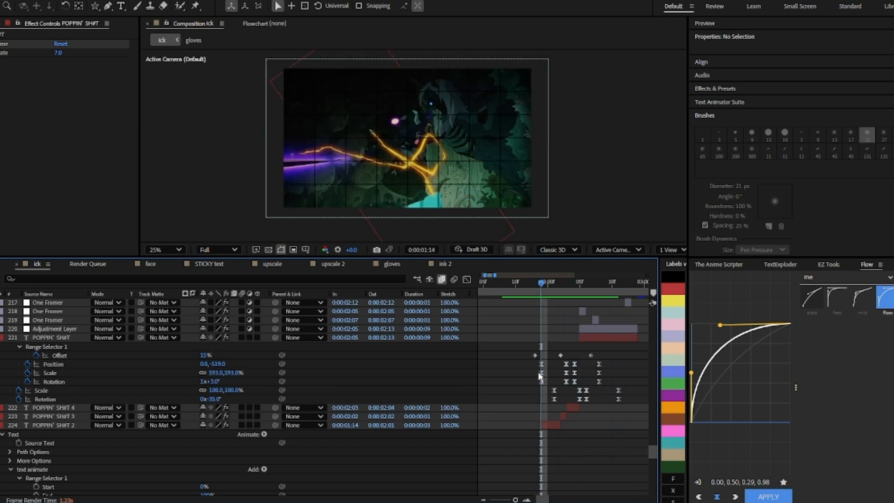
pyautogui.click(78, 365)
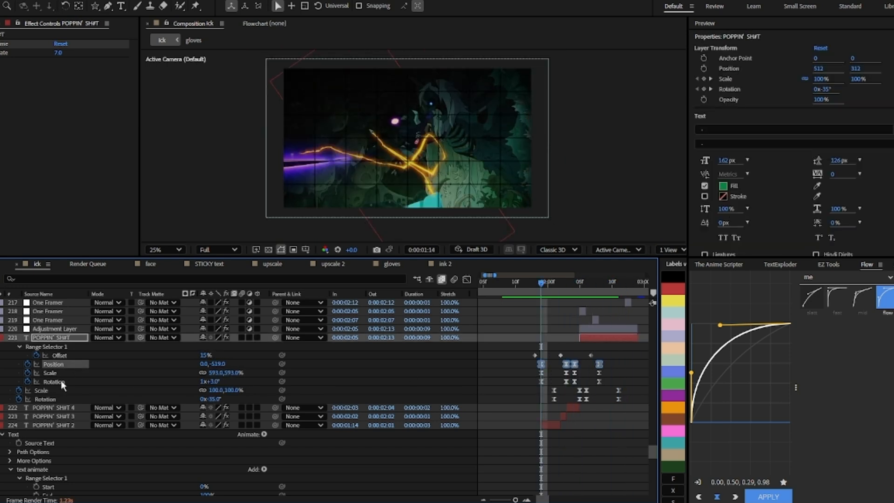
pyautogui.keyDown('shift'); pyautogui.click(61, 382); pyautogui.keyUp('shift')
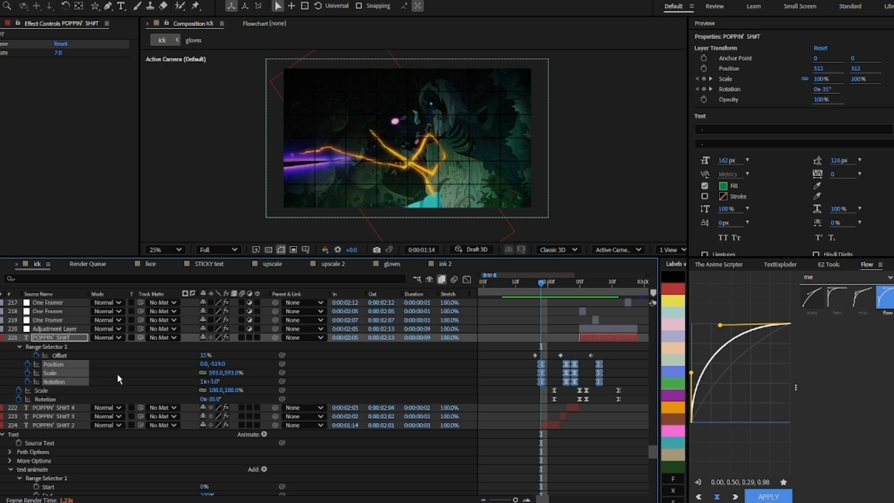
pyautogui.click(18, 344)
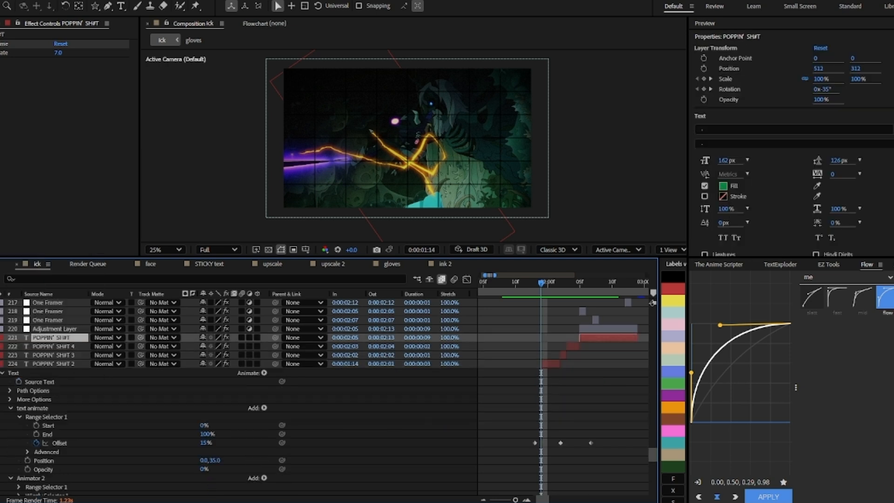
pyautogui.click(0, 339)
pyautogui.click(263, 381)
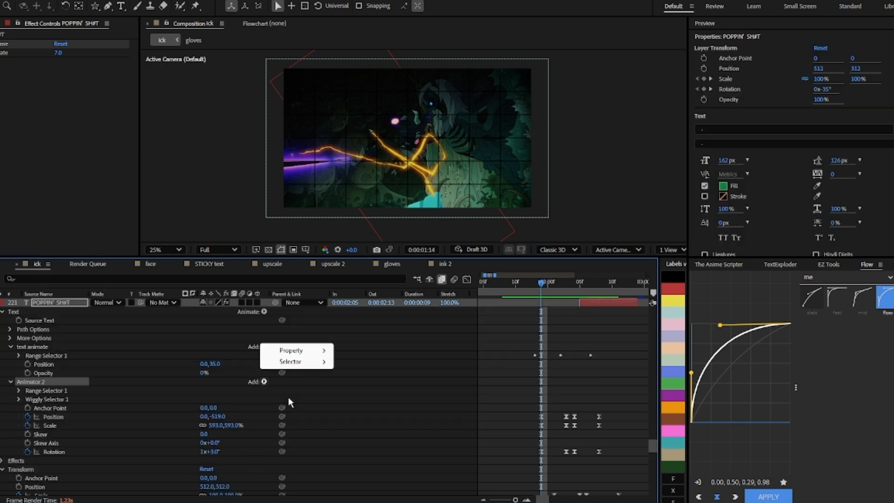
pyautogui.click(288, 397)
pyautogui.click(264, 382)
pyautogui.moveTo(294, 397)
pyautogui.click(438, 369)
pyautogui.scroll(-10, 527, 352)
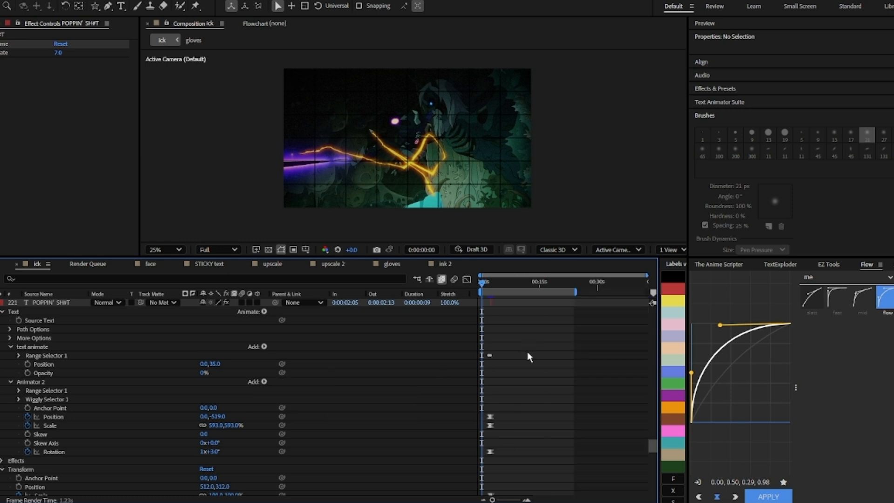
pyautogui.scroll(3, 528, 355)
pyautogui.hscroll(5, 512, 368)
pyautogui.scroll(-3, 512, 373)
pyautogui.scroll(8, 482, 367)
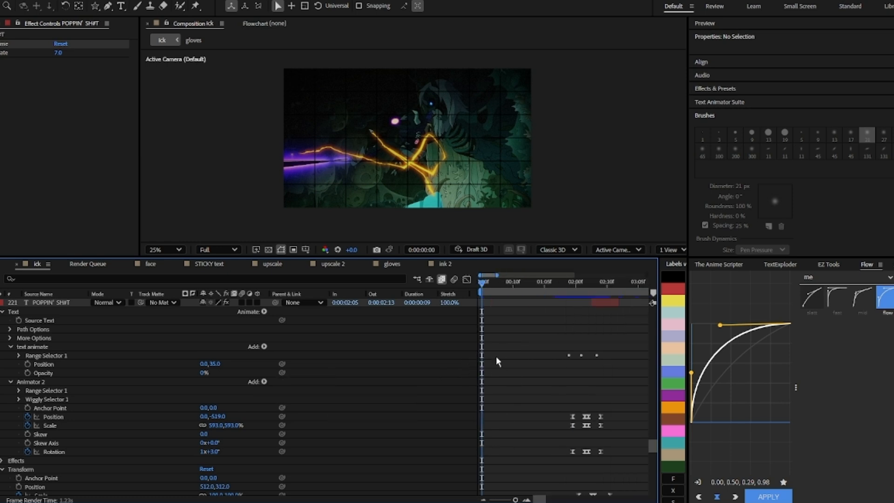
# Step: Add All Transform Properties to Animator 2 on the POPPIN' SHIT layer
pyautogui.moveTo(504, 283); pyautogui.dragTo(569, 293)
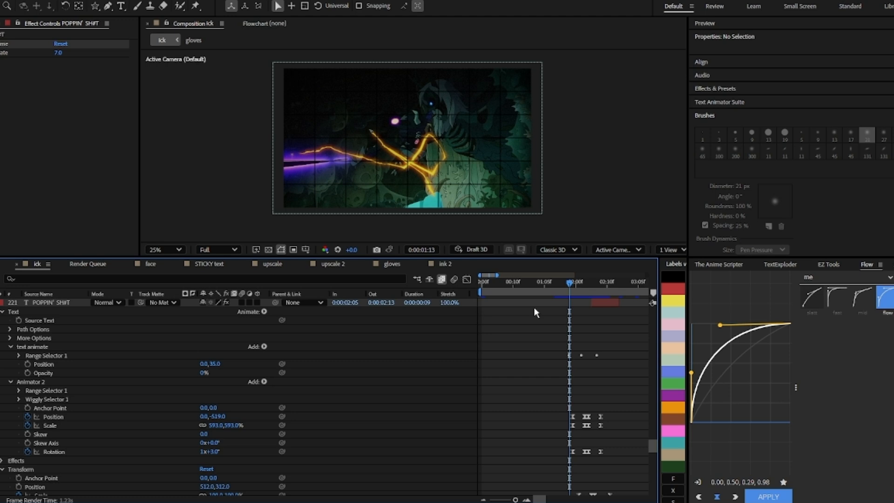
pyautogui.click(264, 380)
pyautogui.press('Escape')
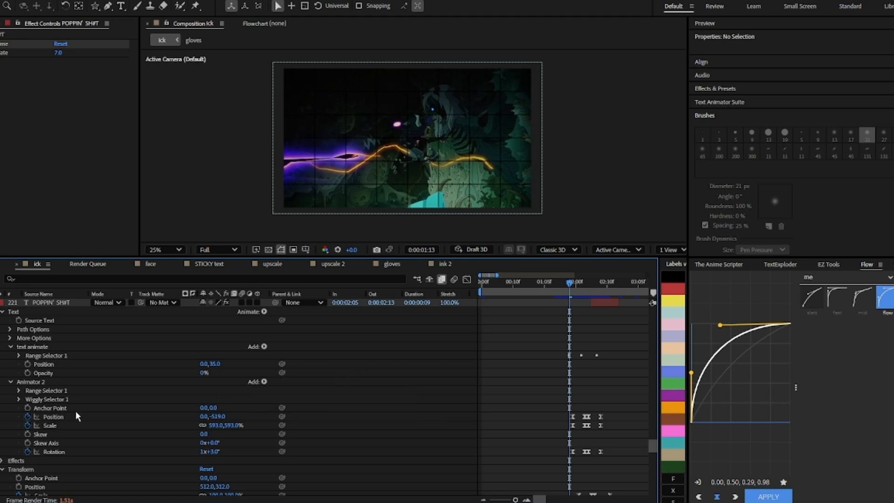
pyautogui.click(107, 399)
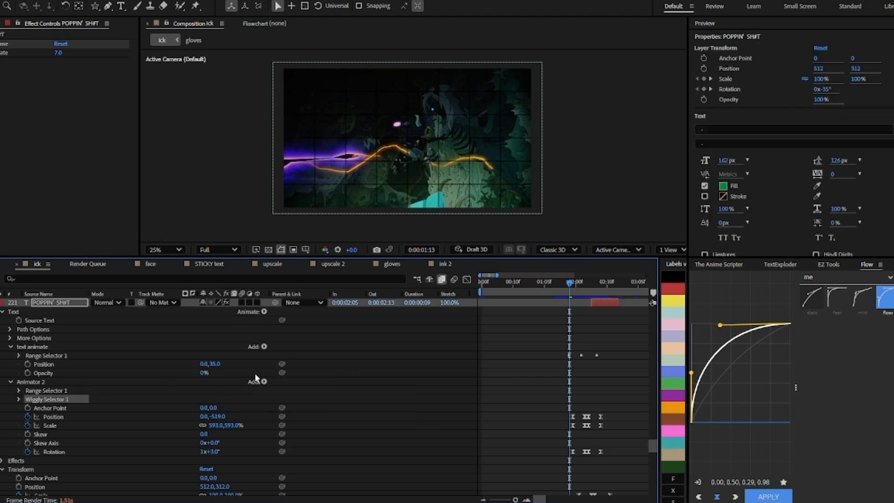
pyautogui.scroll(3, 257, 373)
pyautogui.click(264, 365)
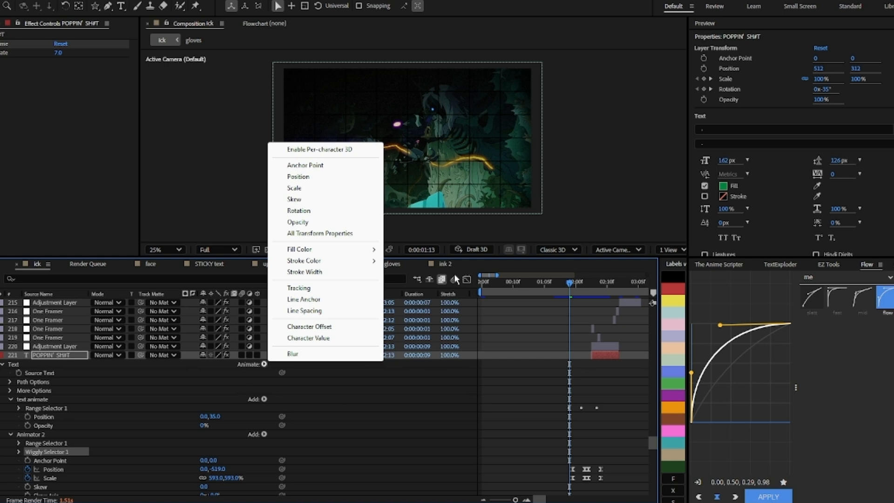
pyautogui.click(346, 234)
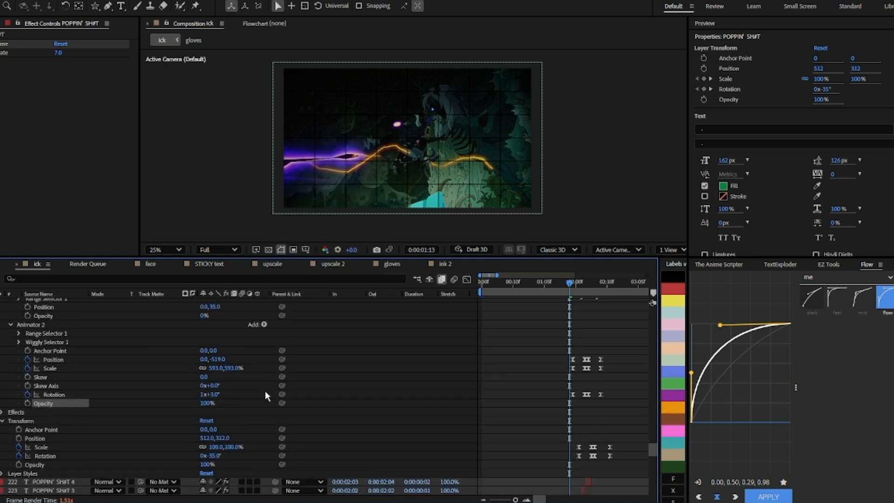
pyautogui.scroll(2, 265, 394)
pyautogui.click(68, 360)
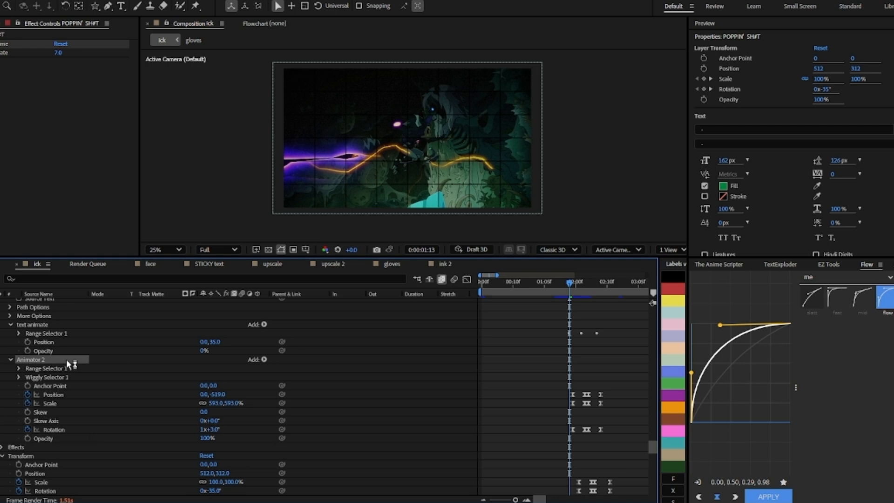
pyautogui.click(264, 360)
pyautogui.moveTo(298, 374)
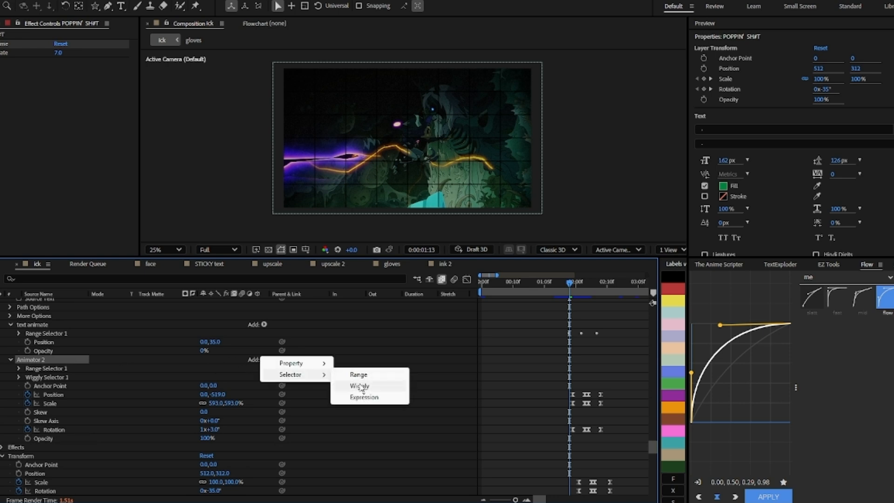
pyautogui.click(399, 345)
pyautogui.scroll(-4, 580, 364)
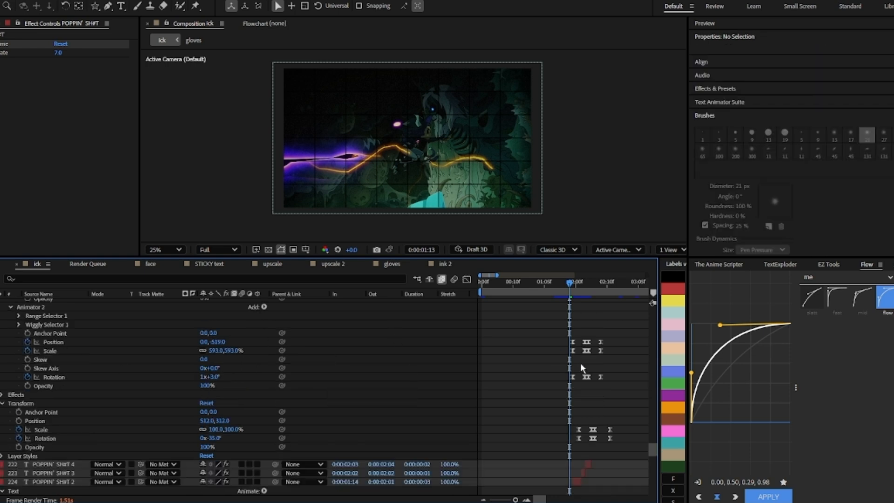
pyautogui.scroll(2, 592, 358)
# Step: Set Animator 2's Position to 382, -648 at its first keyframe and step ahead a few frames to check it
pyautogui.click(574, 283)
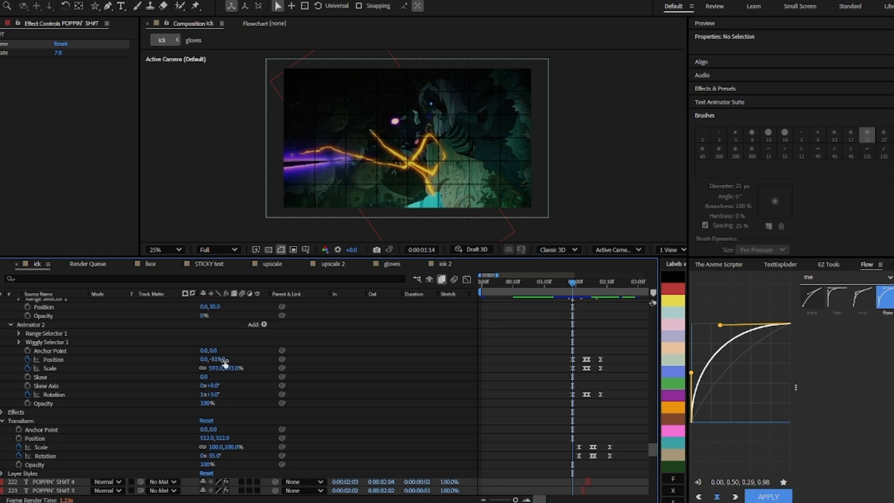
pyautogui.moveTo(228, 363); pyautogui.dragTo(358, 332)
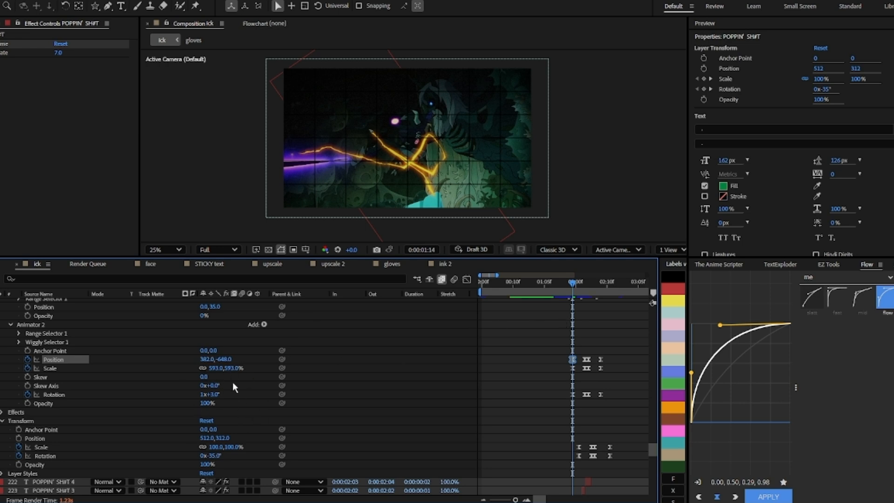
pyautogui.click(577, 285)
pyautogui.moveTo(578, 289); pyautogui.dragTo(581, 289)
pyautogui.press('pagedown')
pyautogui.press('pagedown')
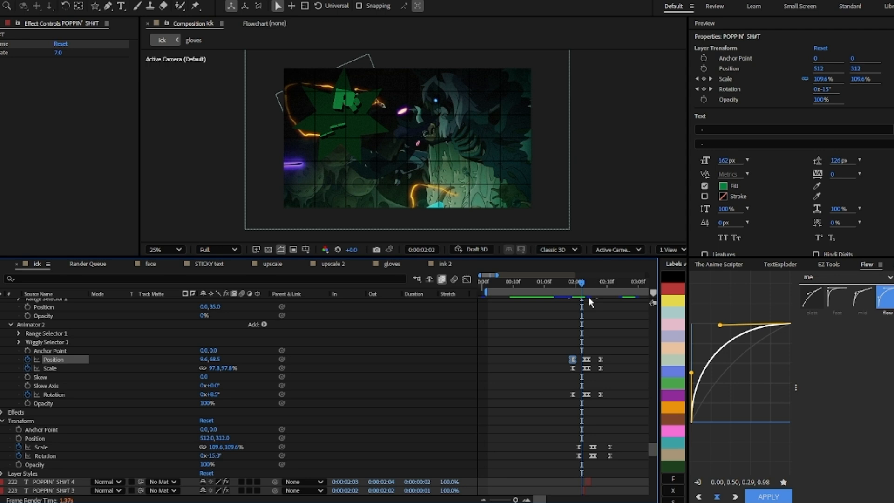
pyautogui.moveTo(583, 286); pyautogui.dragTo(585, 286)
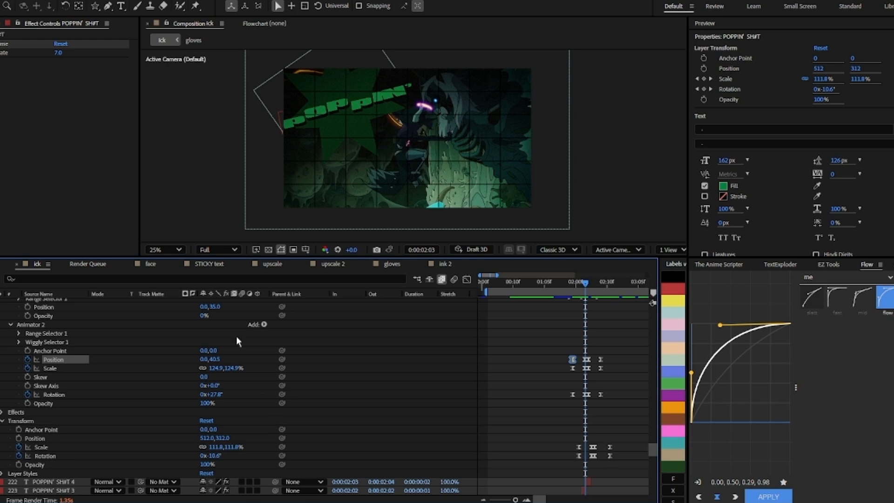
# Step: Scrub the timeline frame by frame to review the POPPIN' SHIT text animation
pyautogui.scroll(8, 583, 314)
pyautogui.scroll(-5, 587, 311)
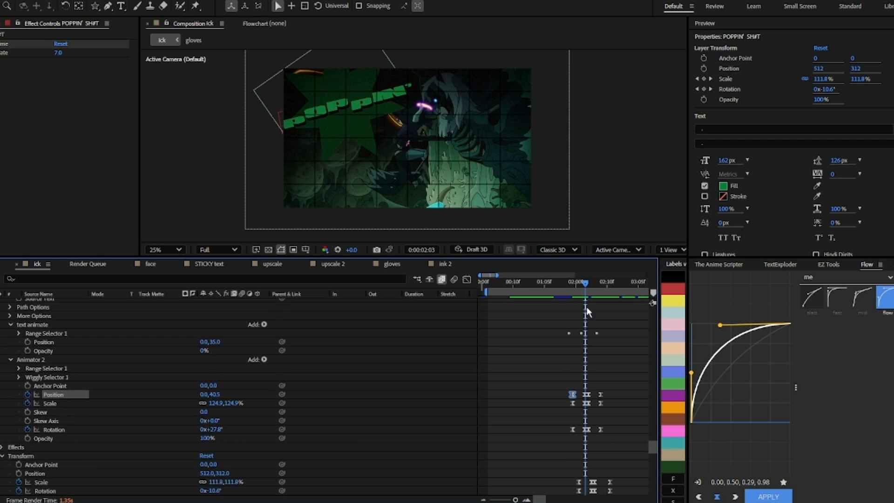
pyautogui.moveTo(587, 285); pyautogui.dragTo(590, 285)
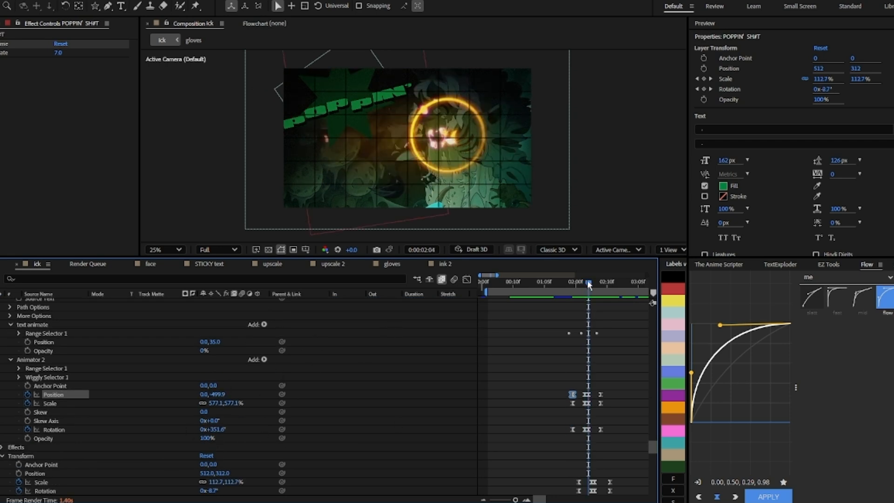
pyautogui.moveTo(587, 280); pyautogui.dragTo(591, 282)
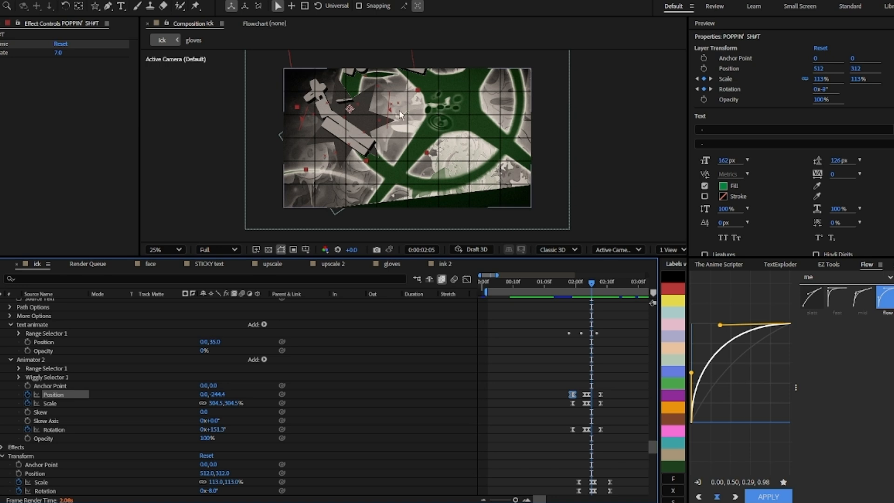
pyautogui.moveTo(598, 281); pyautogui.dragTo(602, 285)
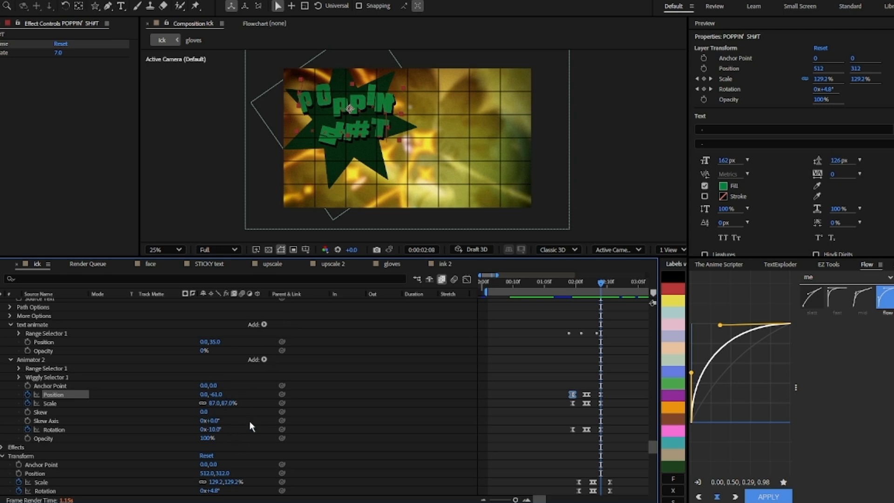
pyautogui.scroll(4, 582, 326)
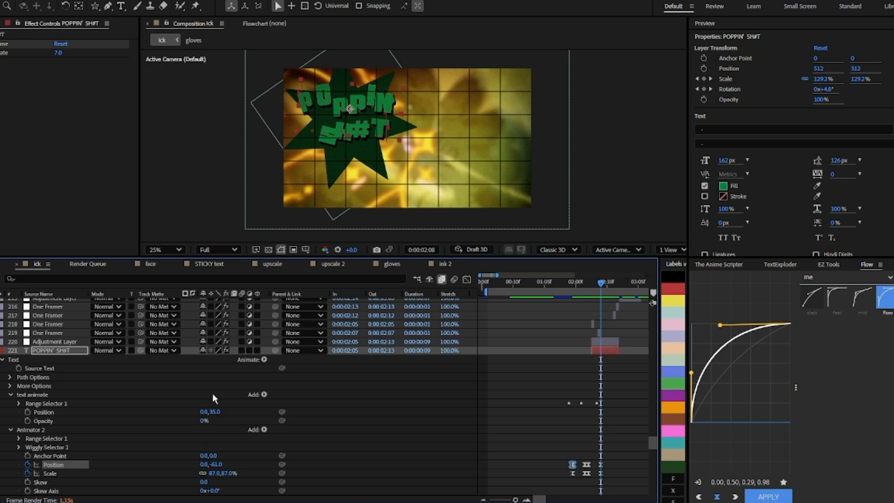
pyautogui.scroll(-3, 602, 351)
pyautogui.scroll(7, 600, 353)
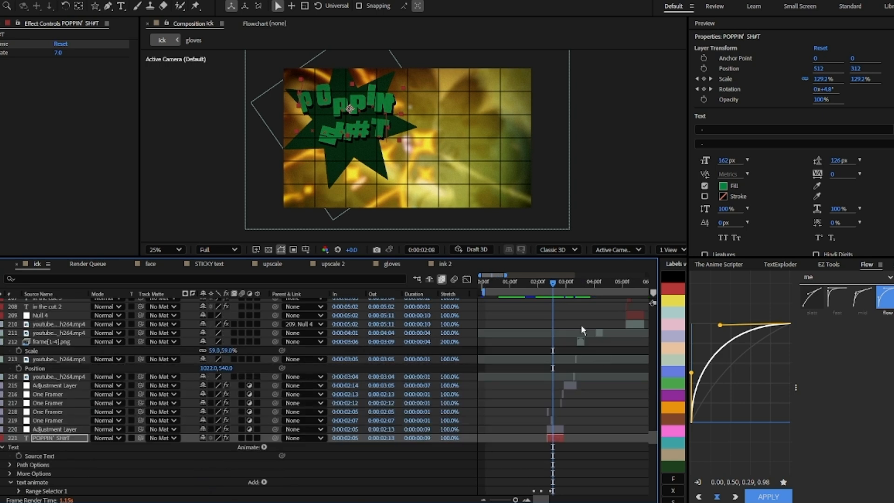
# Step: Scrub the main composition timeline and reveal the keyframed properties of the Null 5 and motion 2 layers
pyautogui.moveTo(564, 285); pyautogui.dragTo(575, 285)
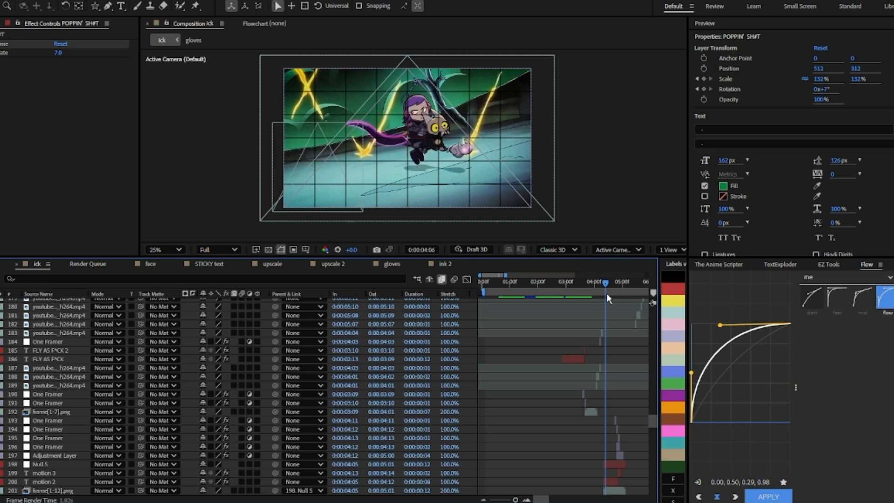
pyautogui.moveTo(607, 289); pyautogui.dragTo(605, 293)
pyautogui.scroll(-3, 627, 374)
pyautogui.scroll(3, 626, 415)
pyautogui.click(605, 394)
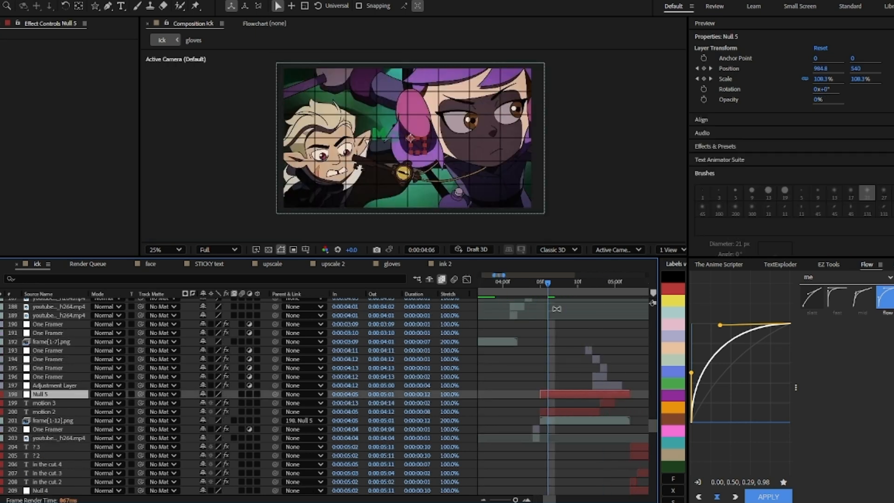
pyautogui.press('u')
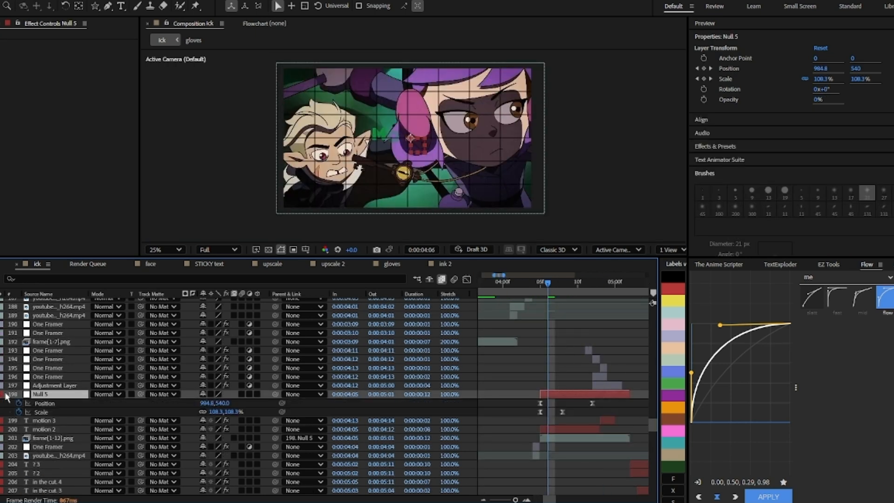
pyautogui.press('u')
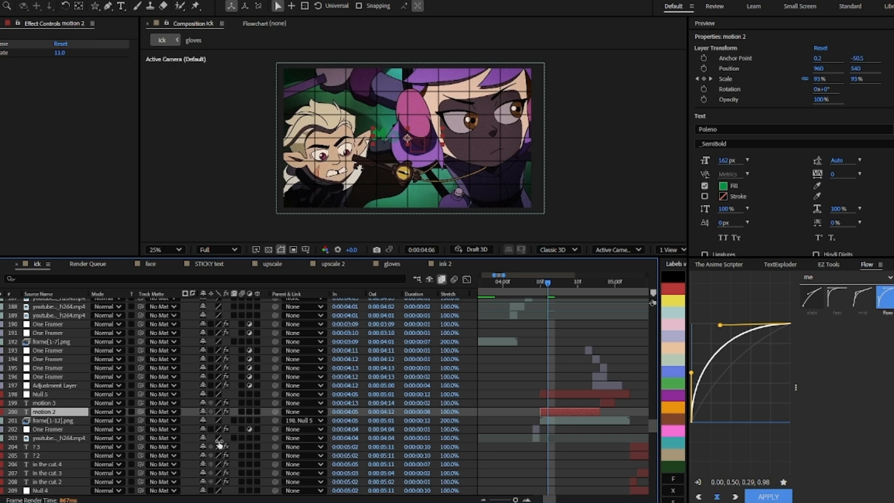
pyautogui.press('u')
pyautogui.click(4, 421)
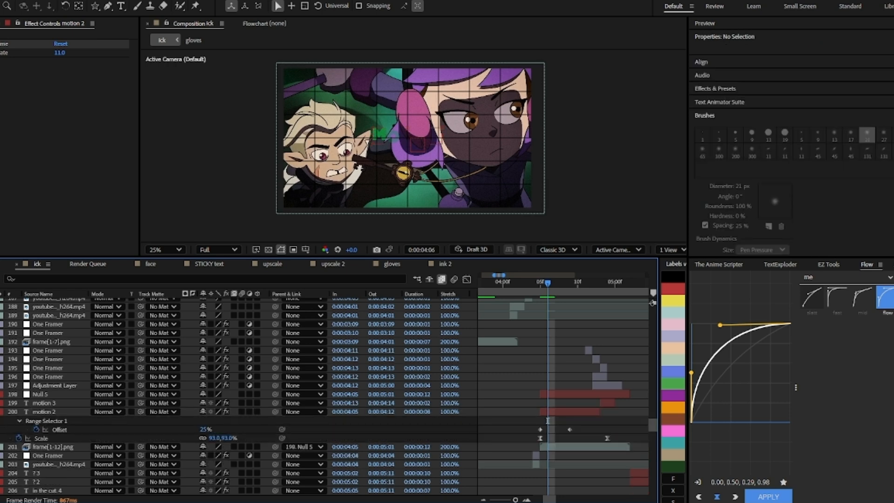
# Step: Scroll through the layer stack and select the POPPIN' SHIT layer to inspect its text animators
pyautogui.click(1, 412)
pyautogui.click(1, 412)
pyautogui.scroll(-2, 396, 388)
pyautogui.scroll(1, 559, 279)
pyautogui.moveTo(559, 281); pyautogui.dragTo(536, 320)
pyautogui.click(15, 50)
pyautogui.scroll(-4, 565, 375)
pyautogui.scroll(-6, 522, 407)
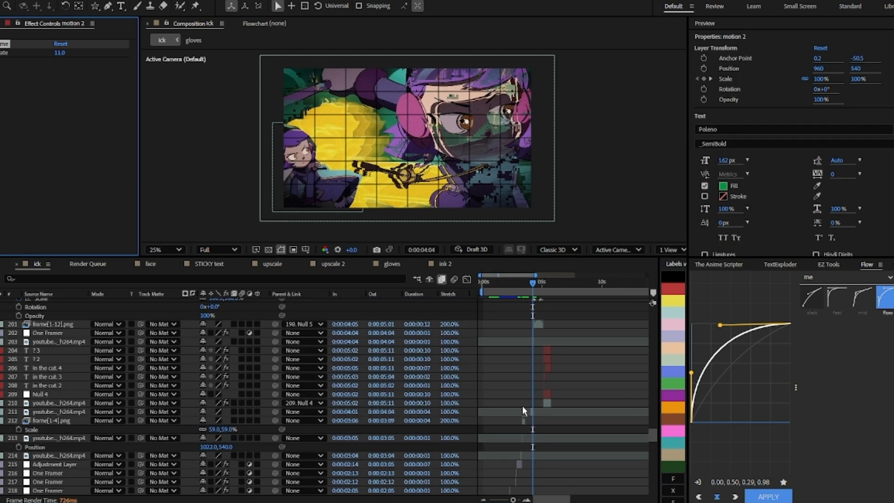
pyautogui.scroll(-8, 512, 408)
pyautogui.click(490, 359)
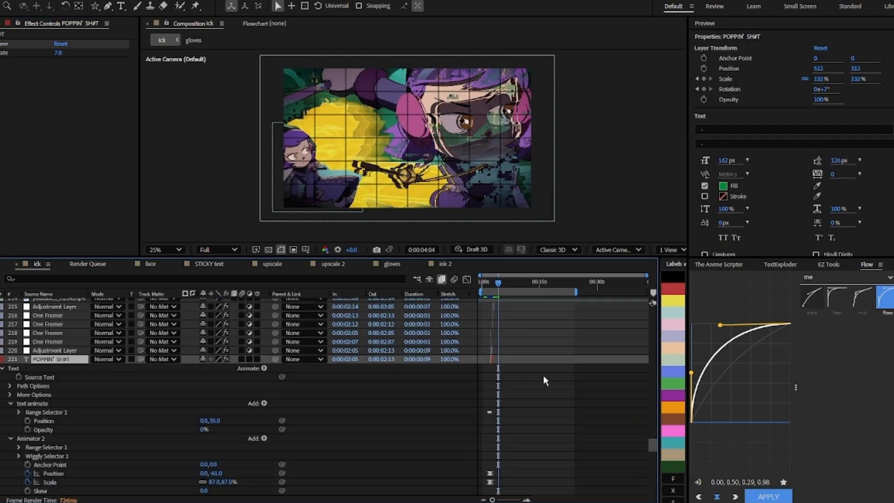
# Step: Scroll through the POPPIN' SHIT layer's Animator 2 and Transform keyframes
pyautogui.scroll(4, 524, 383)
pyautogui.scroll(-4, 500, 389)
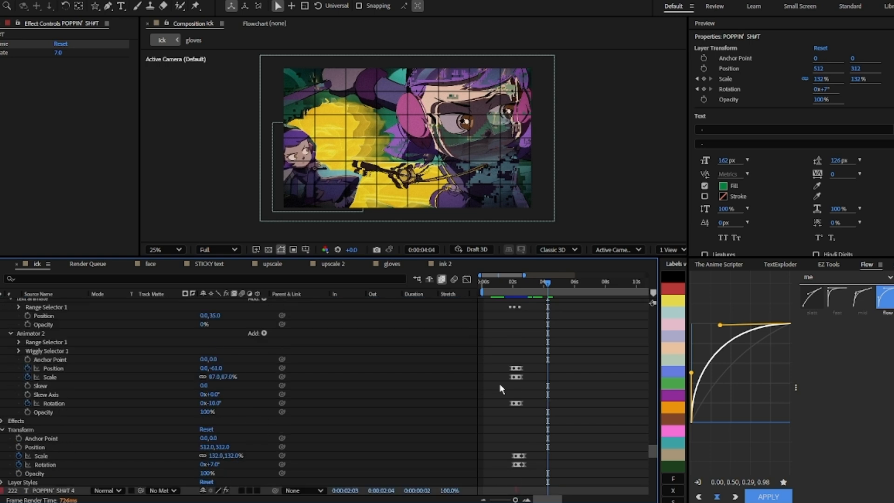
pyautogui.scroll(-1, 501, 388)
pyautogui.scroll(2, 502, 385)
pyautogui.click(564, 372)
pyautogui.scroll(20, 565, 363)
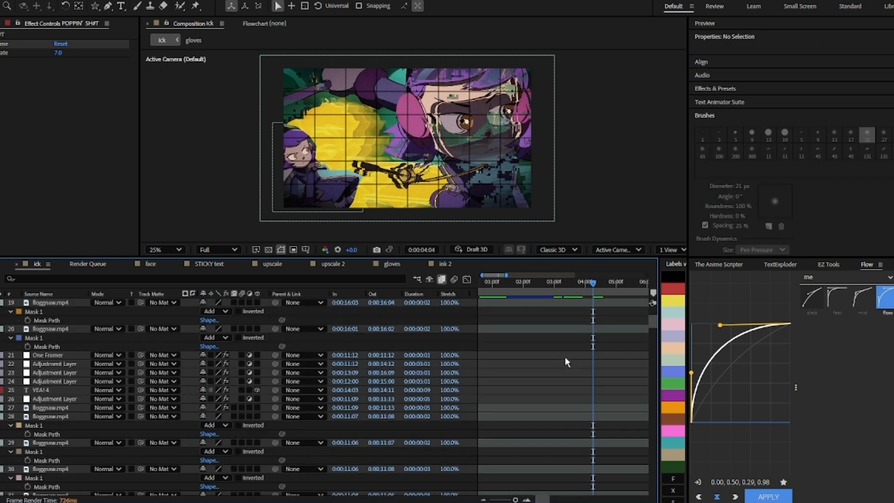
pyautogui.scroll(4, 566, 361)
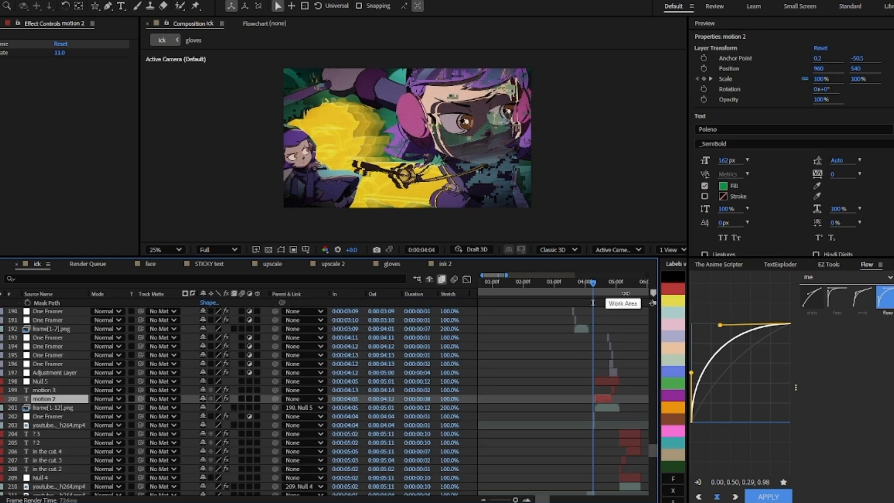
# Step: Play back the composition and scrub forward past the motion 2 layer
pyautogui.press('space')
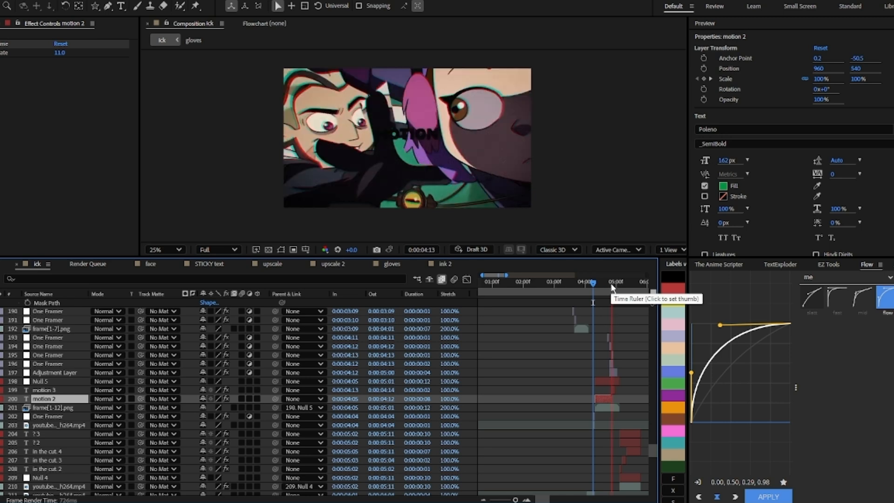
pyautogui.press('space')
pyautogui.moveTo(595, 285); pyautogui.dragTo(619, 309)
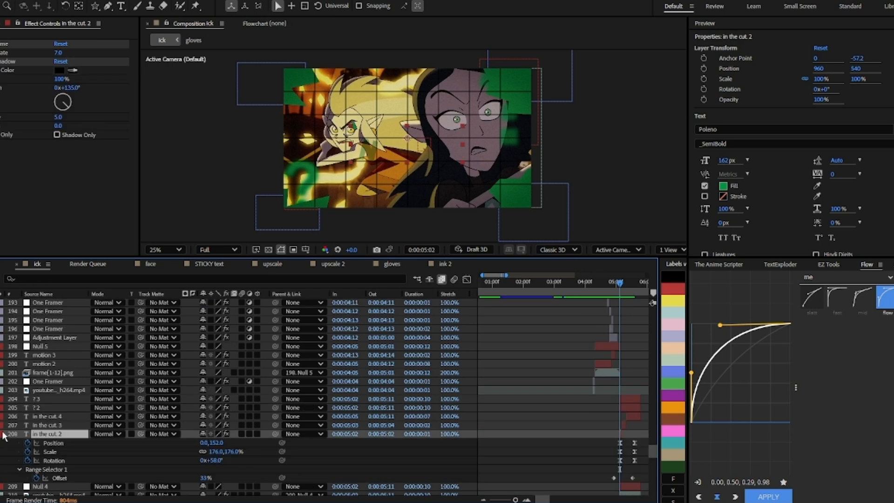
# Step: Select the in the cut 2 text layer and expand its text animator properties
pyautogui.click(2, 432)
pyautogui.press('F2')
pyautogui.click(1, 434)
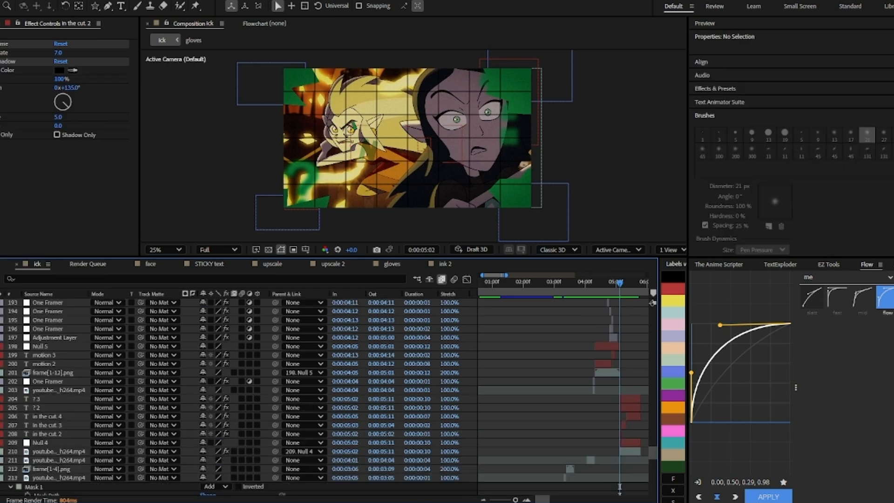
pyautogui.click(1, 434)
pyautogui.scroll(1, 72, 386)
pyautogui.scroll(-1, 93, 392)
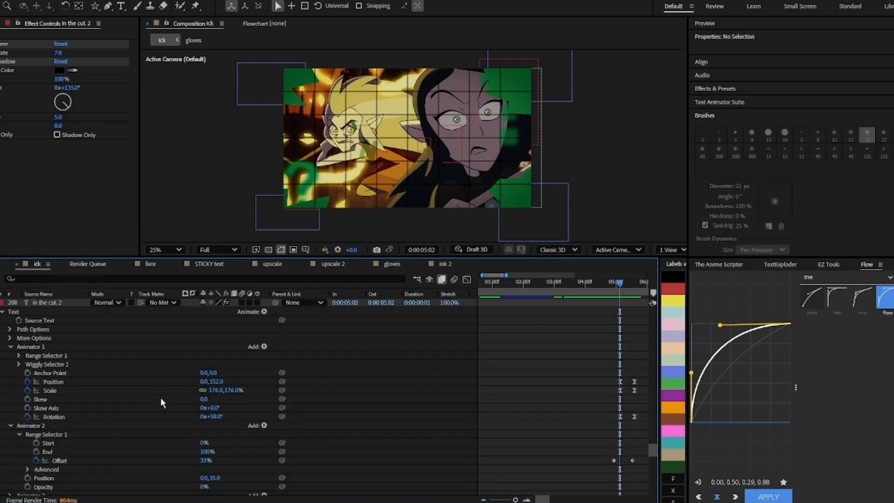
# Step: Scrub through the in the cut text layers and play a preview of their animation
pyautogui.moveTo(619, 283)
pyautogui.mouseDown()
pyautogui.moveTo(627, 286)
pyautogui.moveTo(620, 289)
pyautogui.mouseUp()
pyautogui.scroll(3, 620, 325)
pyautogui.scroll(3, 619, 325)
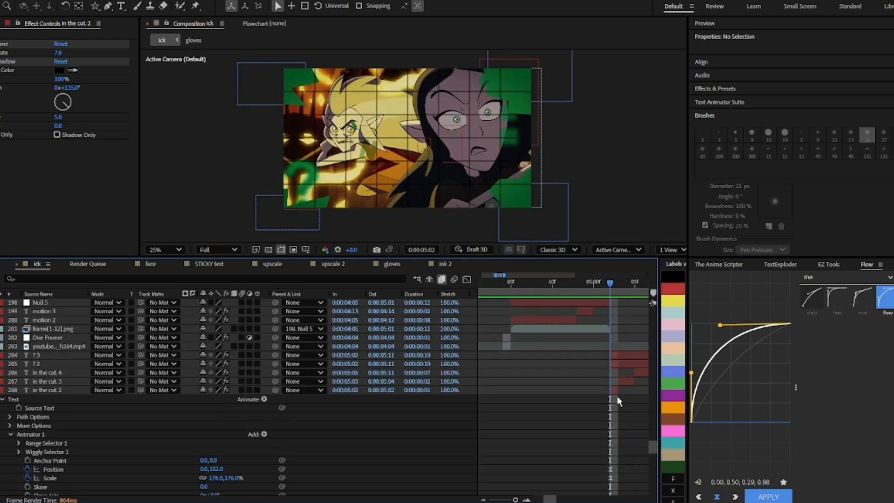
pyautogui.click(615, 391)
pyautogui.moveTo(610, 283); pyautogui.dragTo(636, 285)
pyautogui.scroll(2, 635, 372)
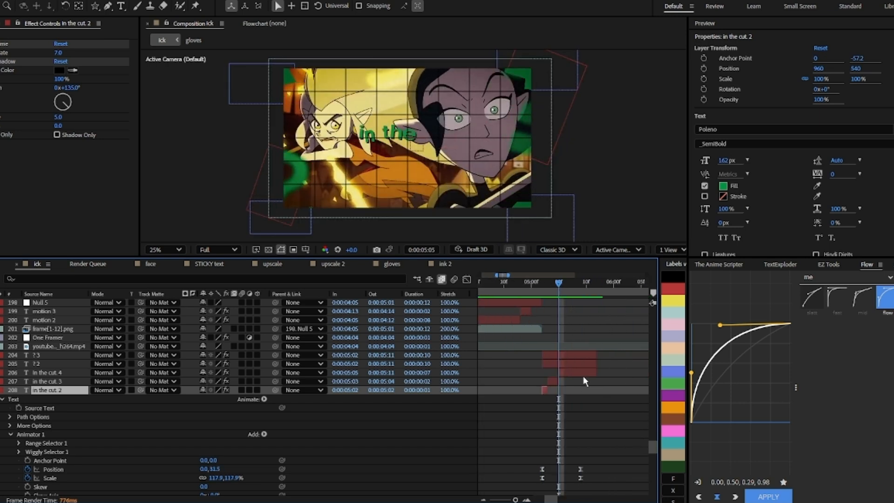
pyautogui.click(570, 372)
pyautogui.moveTo(558, 280); pyautogui.dragTo(549, 331)
pyautogui.press('space')
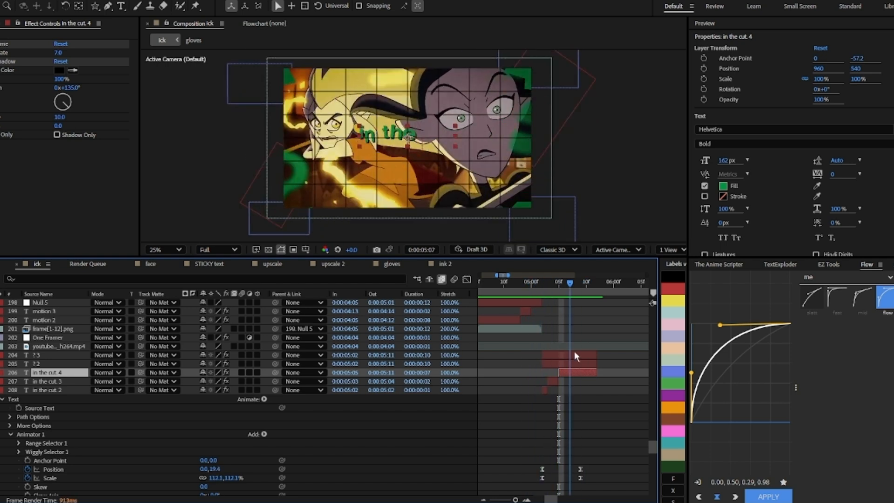
# Step: Inspect the keyframes of the in the cut 4 and in the cut 2 layers around the current time
pyautogui.rightClick(551, 355)
pyautogui.click(538, 353)
pyautogui.moveTo(551, 291)
pyautogui.mouseDown()
pyautogui.moveTo(537, 291)
pyautogui.moveTo(548, 291)
pyautogui.mouseUp()
pyautogui.click(545, 390)
pyautogui.scroll(-2, 535, 386)
pyautogui.scroll(-3, 521, 394)
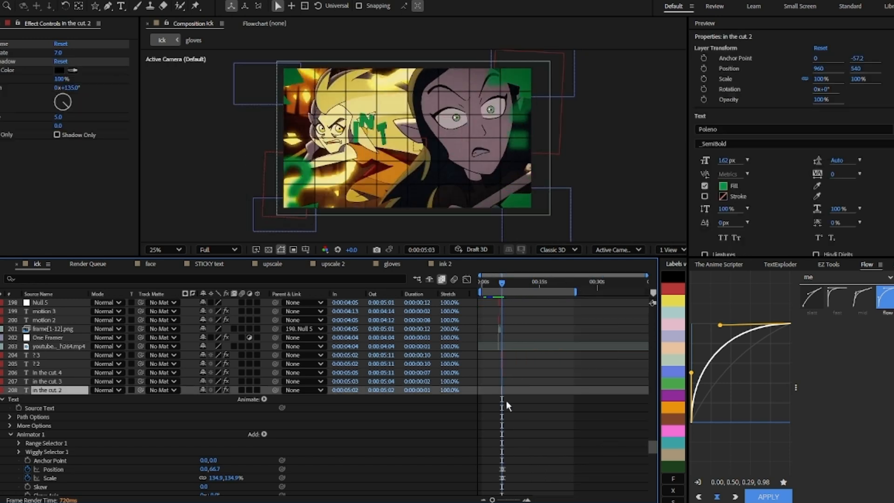
pyautogui.scroll(4, 508, 354)
# Step: Scrub ahead through the timeline and select the KNUCKIN 2 and BUCKIN 3 text layers to review them
pyautogui.click(518, 372)
pyautogui.scroll(-3, 520, 370)
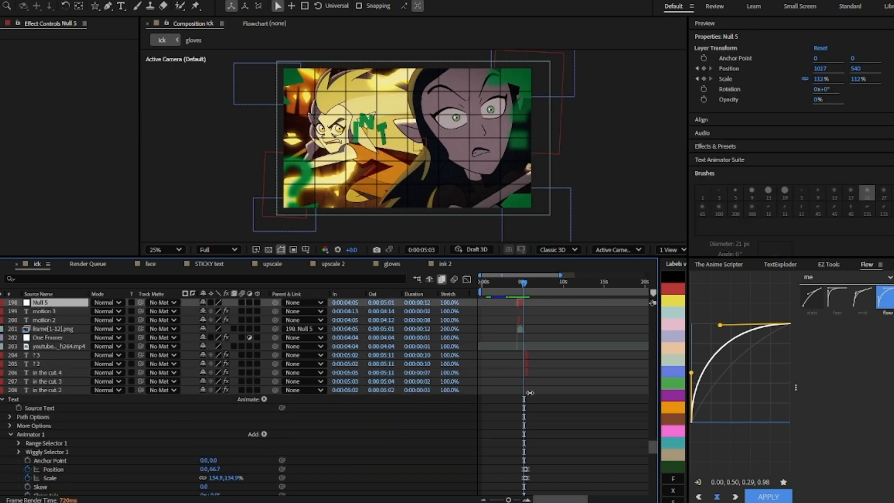
pyautogui.scroll(3, 529, 373)
pyautogui.click(485, 379)
pyautogui.click(516, 366)
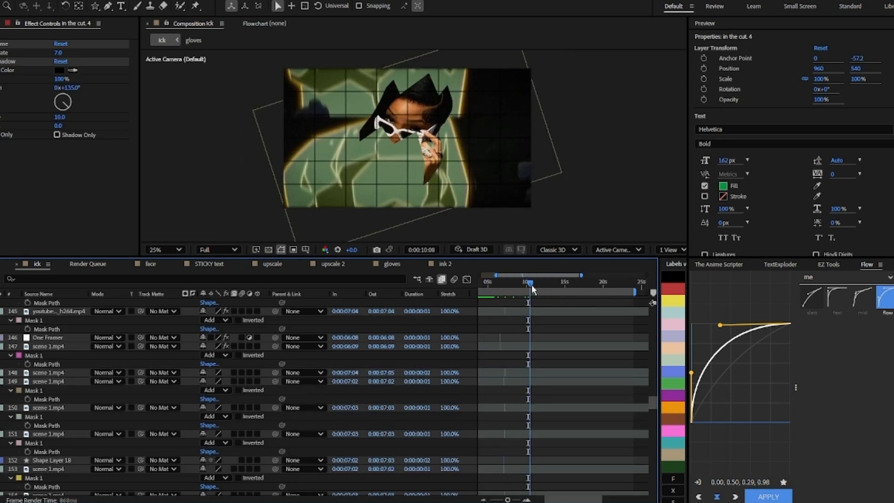
pyautogui.click(521, 381)
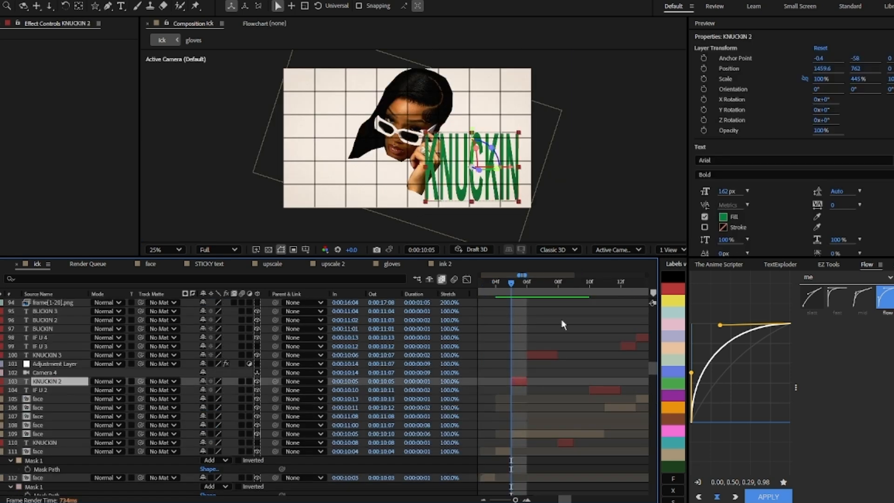
pyautogui.click(523, 285)
pyautogui.click(539, 363)
pyautogui.click(542, 357)
pyautogui.moveTo(529, 288); pyautogui.dragTo(600, 401)
pyautogui.click(567, 444)
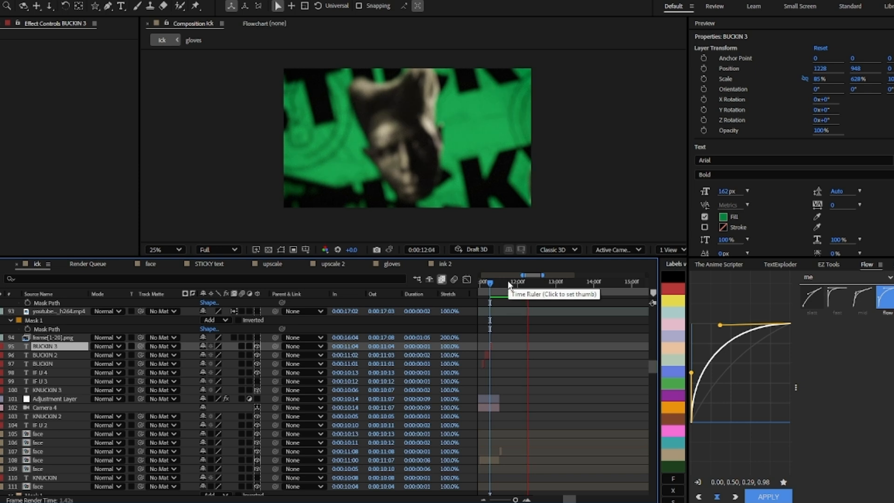
pyautogui.click(574, 285)
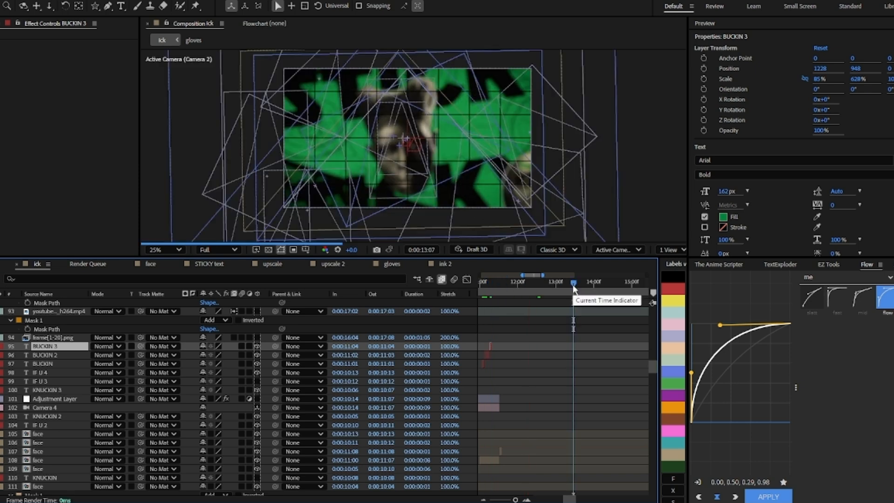
# Step: Select the Shape Layer 25 and STICKY text layers, then open the STICKY text precomp
pyautogui.scroll(10, 591, 340)
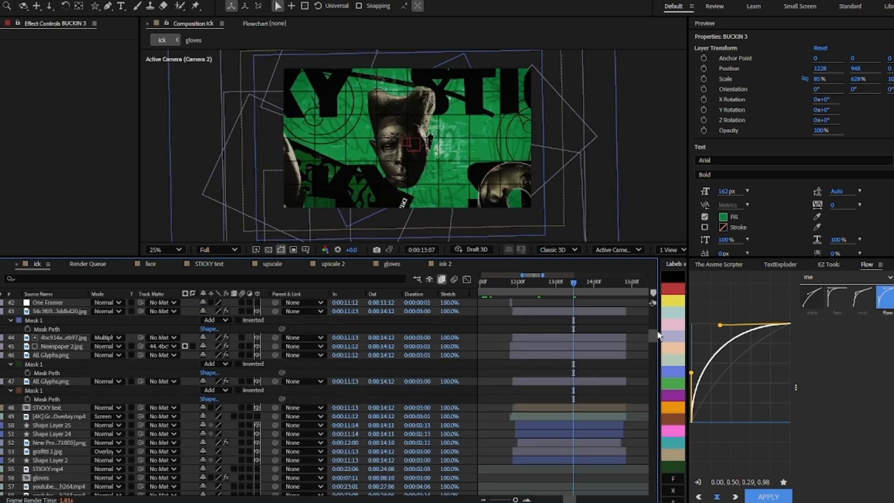
pyautogui.click(586, 425)
pyautogui.scroll(-2, 588, 422)
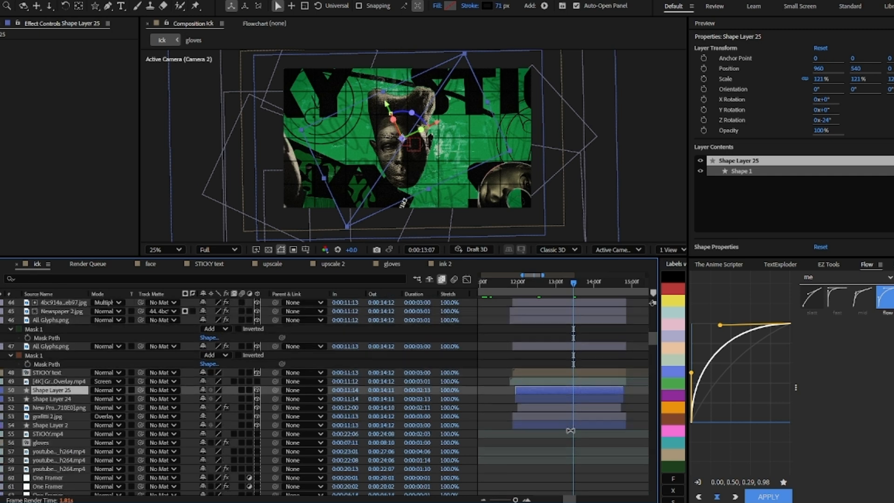
pyautogui.scroll(3, 571, 431)
pyautogui.click(544, 443)
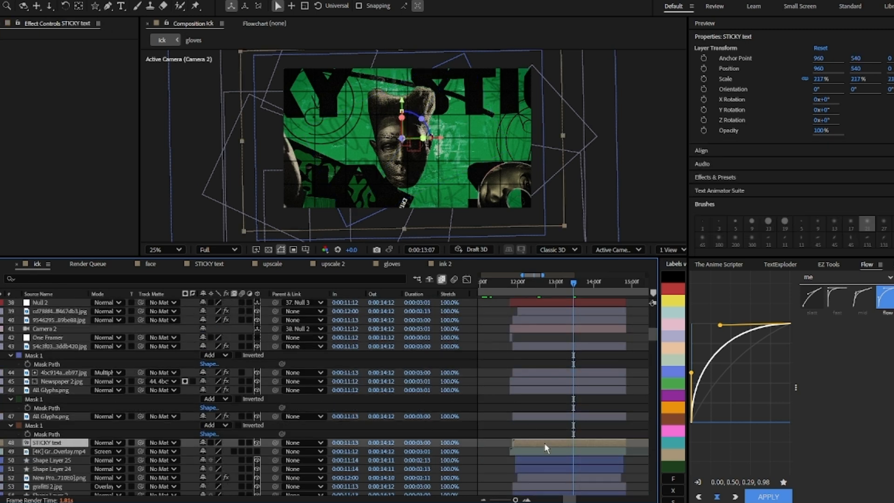
pyautogui.doubleClick(543, 442)
pyautogui.moveTo(528, 289); pyautogui.dragTo(459, 288)
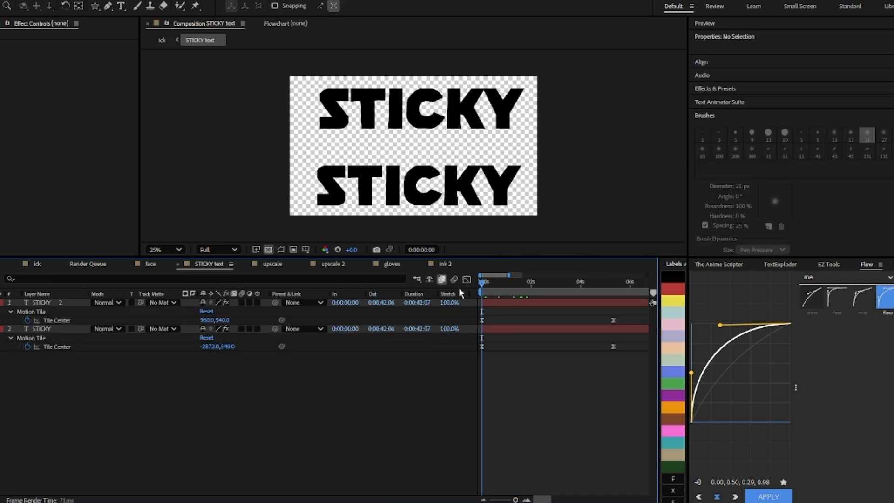
# Step: Select the STICKY 2 layer and inspect its Motion Tile Tile Center keyframes in the graph editor
pyautogui.click(505, 304)
pyautogui.click(0, 44)
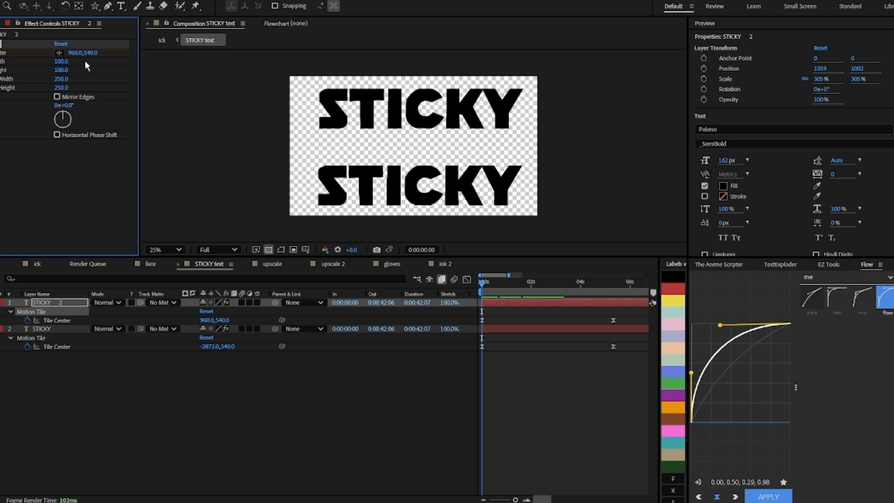
pyautogui.moveTo(486, 285); pyautogui.dragTo(449, 287)
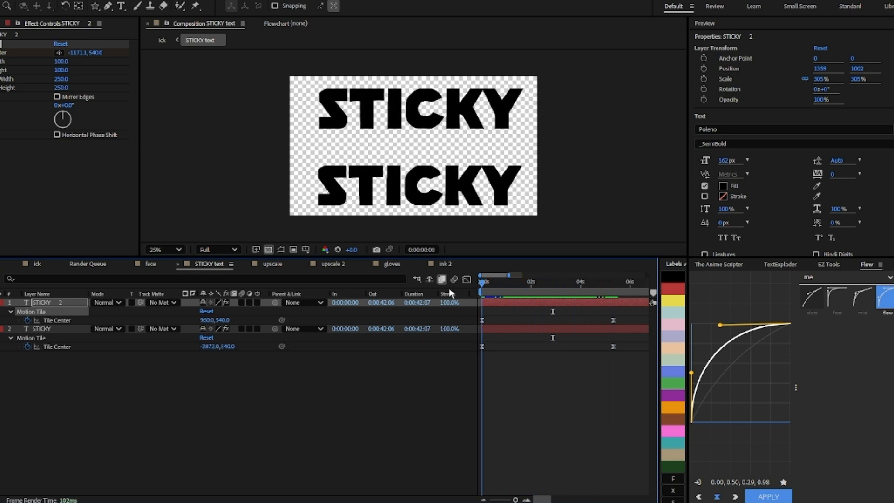
pyautogui.moveTo(610, 320); pyautogui.dragTo(444, 323)
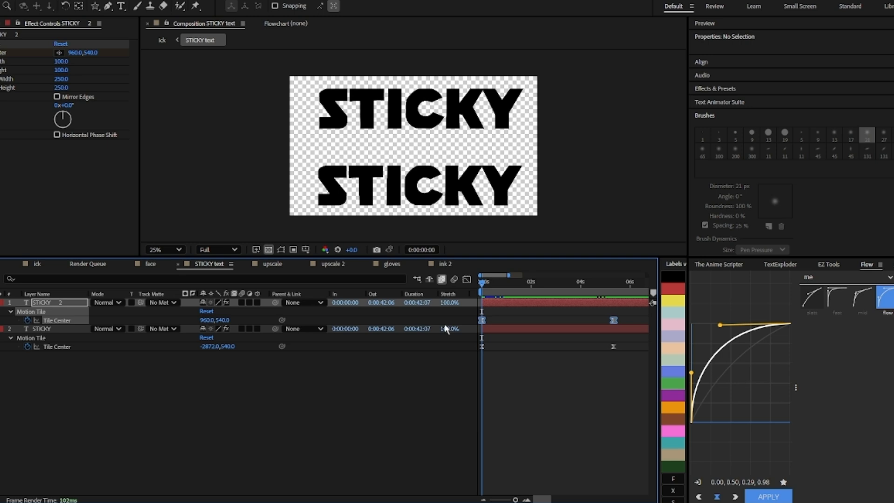
pyautogui.click(467, 279)
pyautogui.hotkey('ctrl', 'a')
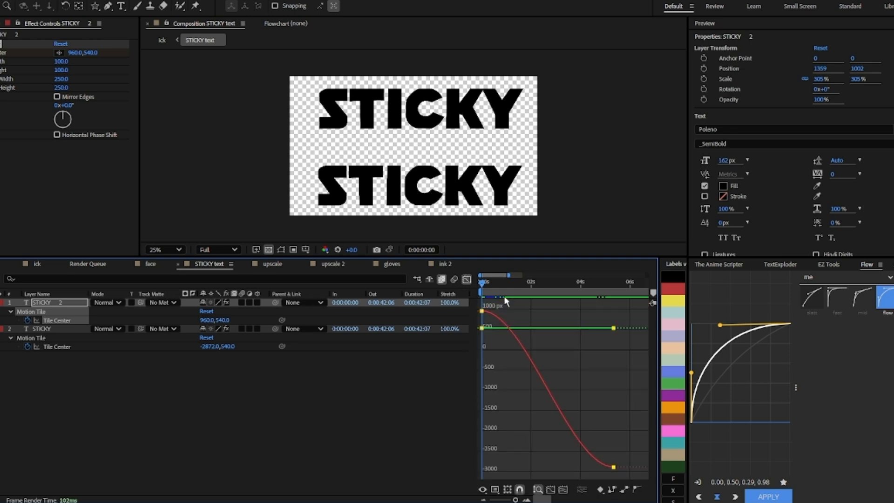
pyautogui.click(466, 280)
pyautogui.click(532, 367)
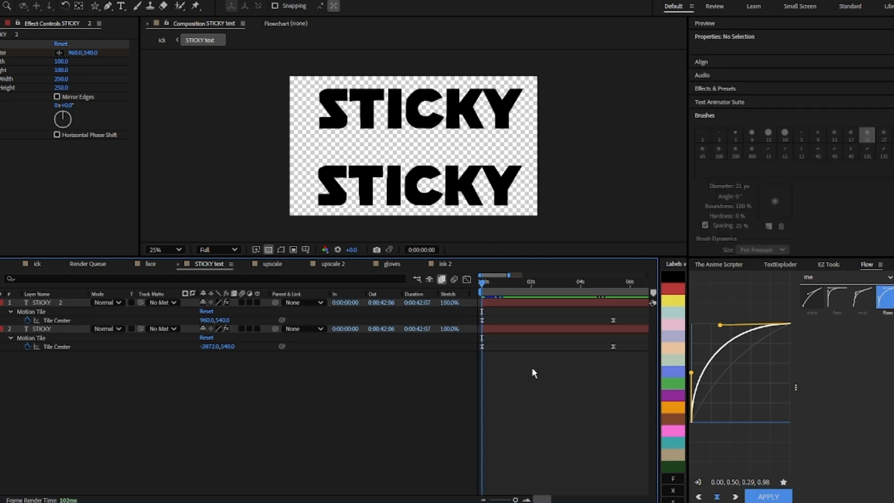
# Step: Preview the STICKY text loop, then return to the ick composition
pyautogui.press('space')
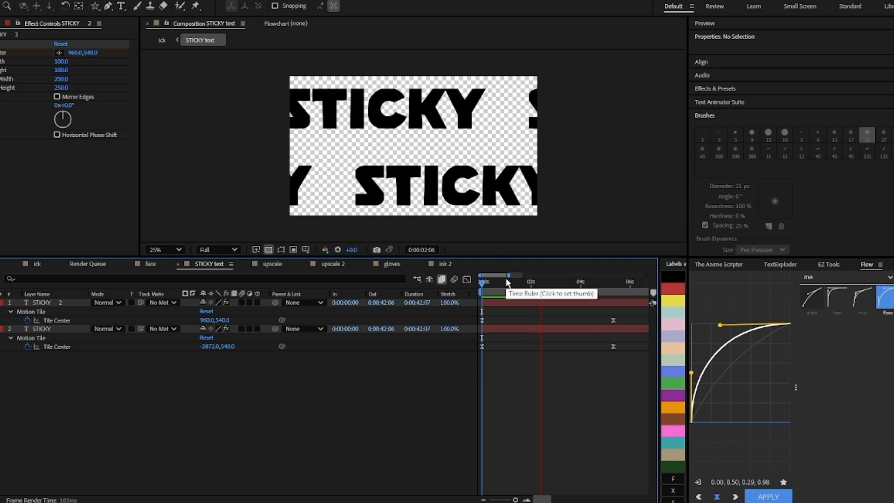
pyautogui.press('space')
pyautogui.moveTo(511, 291); pyautogui.dragTo(480, 289)
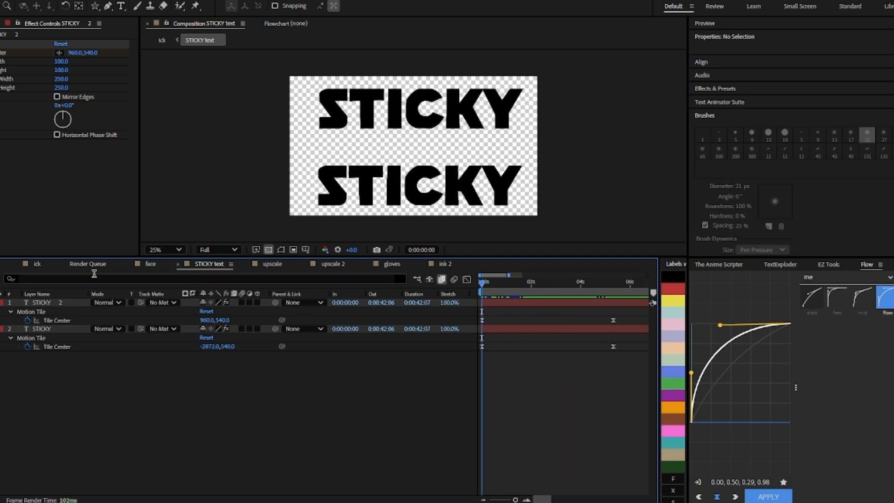
pyautogui.hotkey('ctrl', 'a')
pyautogui.click(37, 264)
# Step: Scrub through the STICKY text section of the ick timeline and select its layer to review it
pyautogui.scroll(-4, 610, 329)
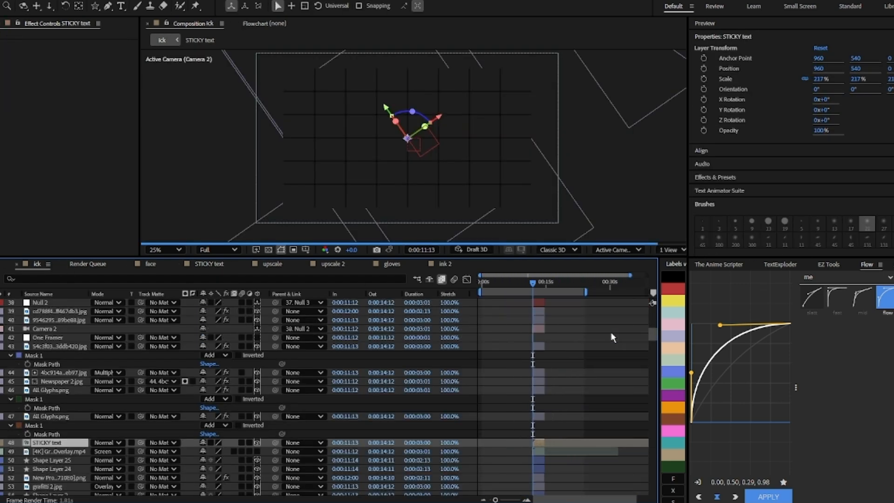
pyautogui.scroll(-6, 560, 347)
pyautogui.moveTo(535, 280); pyautogui.dragTo(556, 280)
pyautogui.scroll(-5, 572, 331)
pyautogui.click(561, 282)
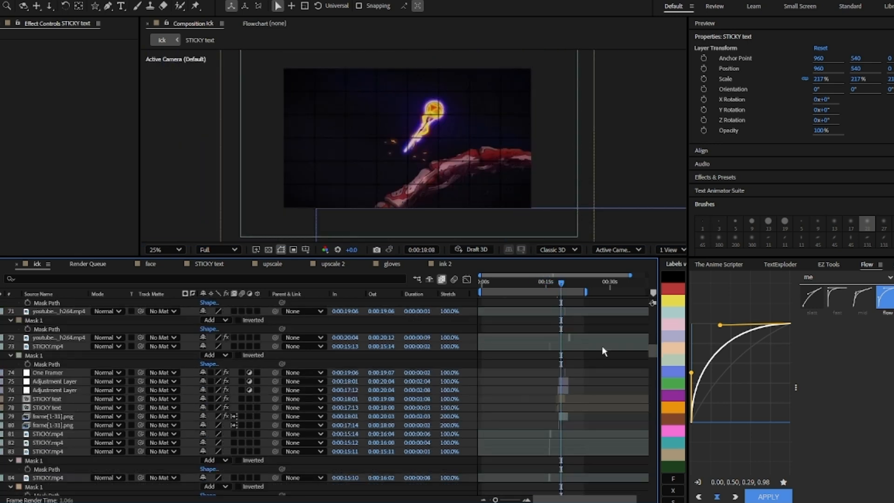
pyautogui.scroll(4, 575, 370)
pyautogui.click(486, 399)
pyautogui.scroll(-5, 501, 371)
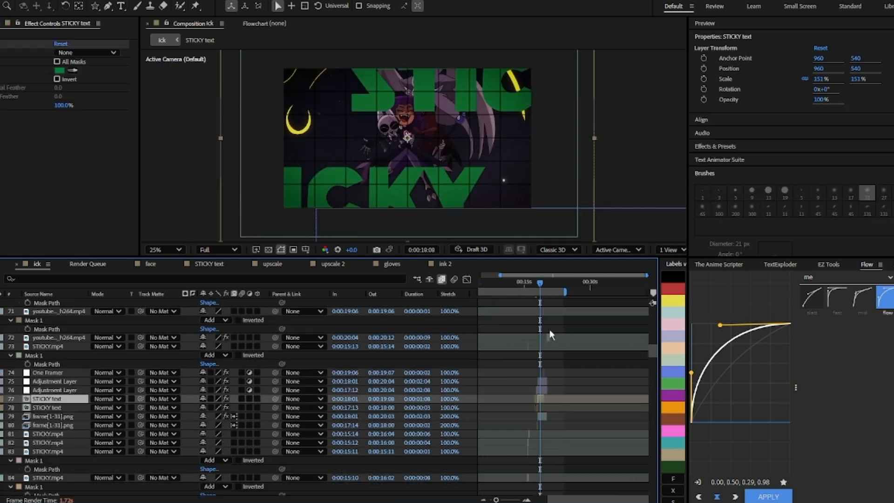
pyautogui.scroll(5, 558, 324)
pyautogui.scroll(3, 564, 327)
pyautogui.moveTo(553, 282); pyautogui.dragTo(573, 285)
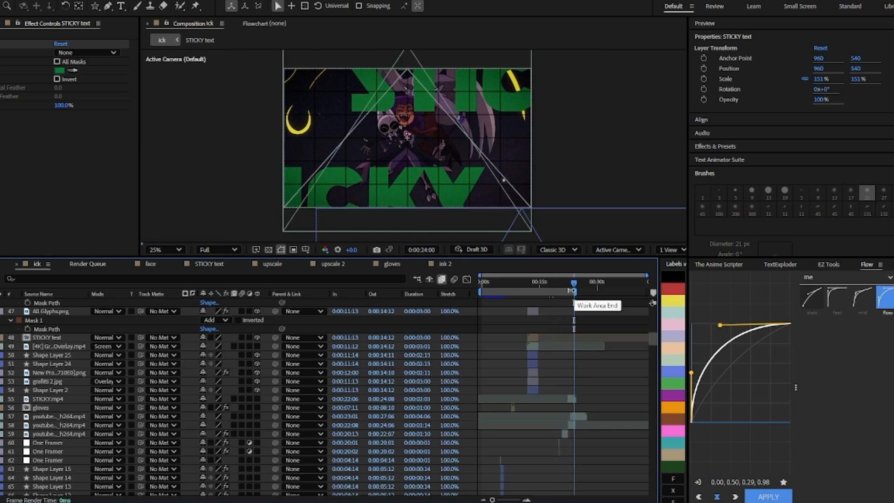